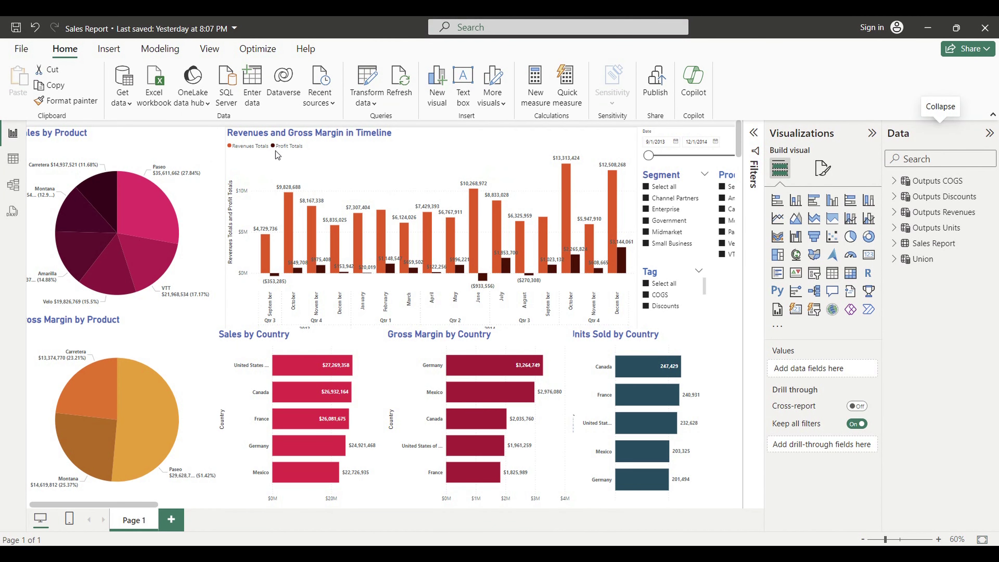
Show the Union table's DAX definition and its 2,800 combined rows in table view.
left_click(930, 260)
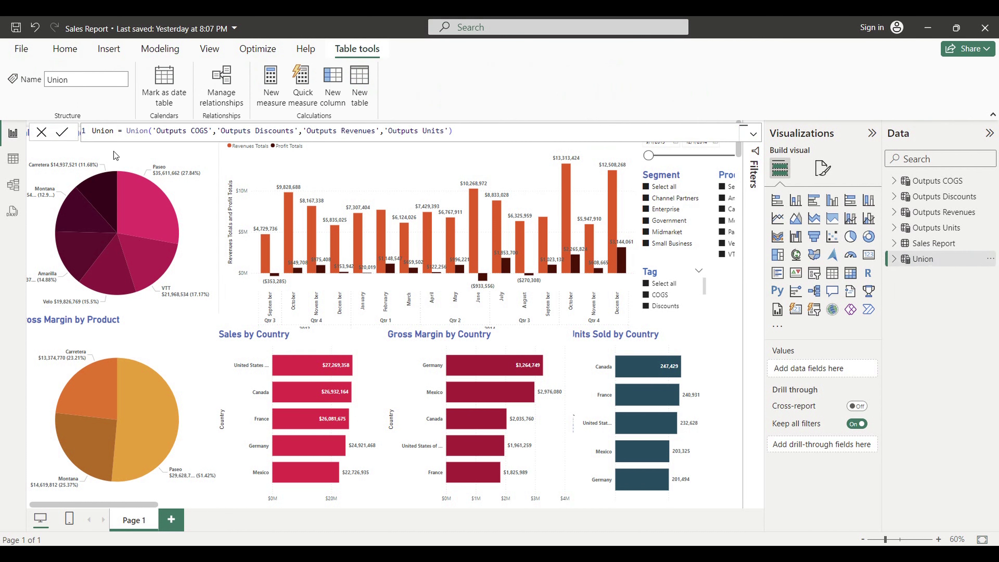
left_click(13, 158)
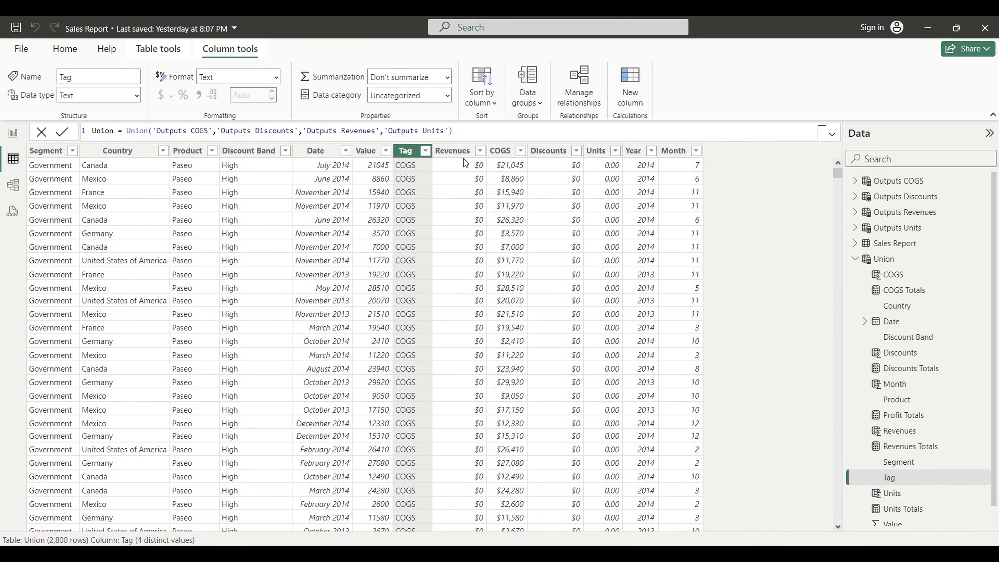
left_click(426, 151)
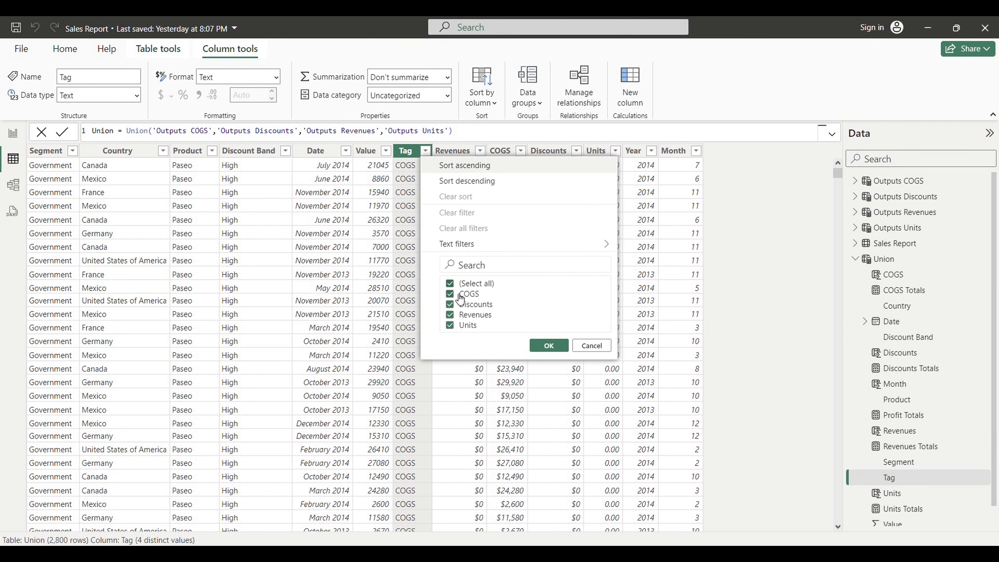
left_click(15, 135)
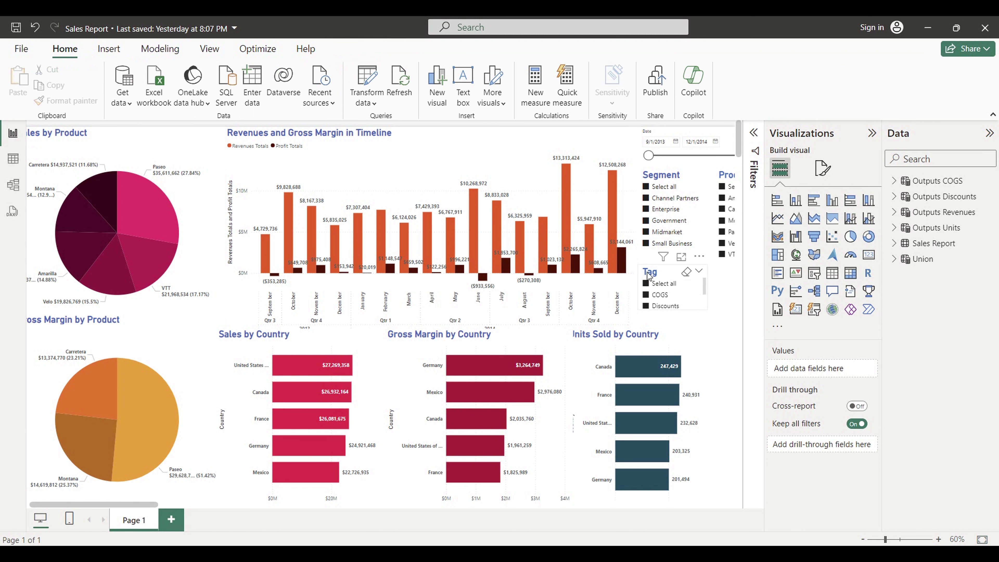
Toggle Discounts in the Tag slicer, then collapse the Data and Visualizations panes.
left_click(647, 307)
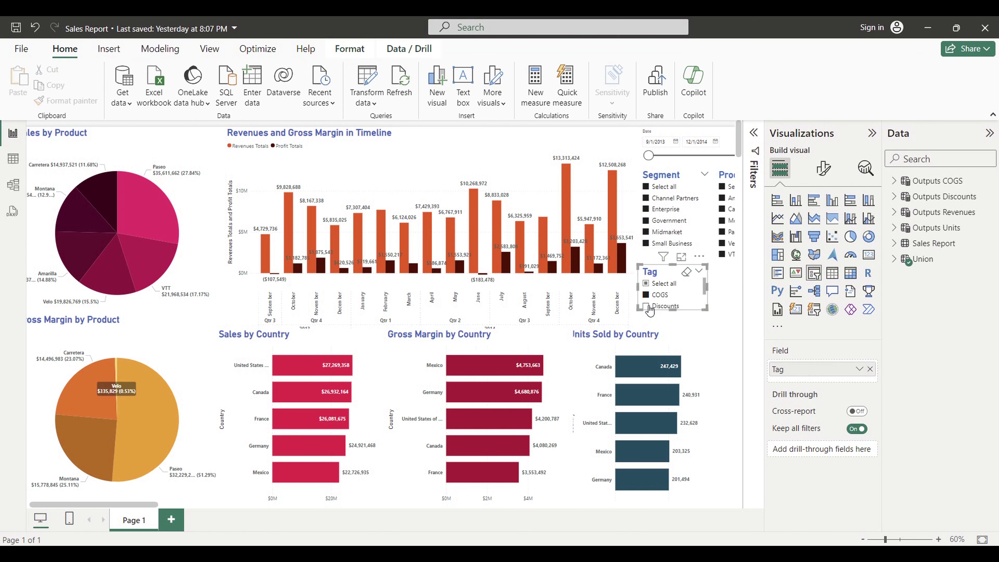
left_click(647, 306)
left_click(648, 308)
left_click(648, 308)
left_click(648, 307)
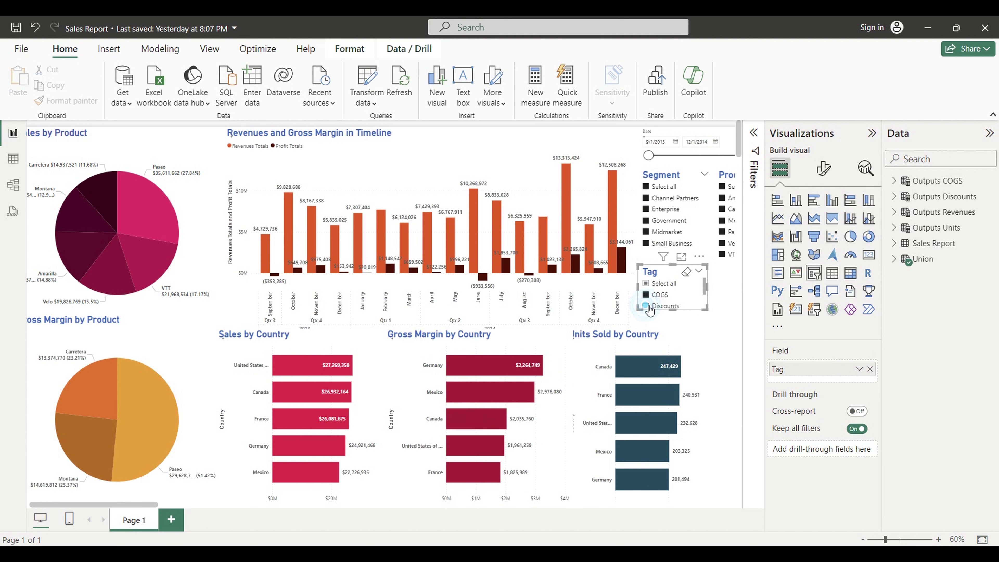
left_click(648, 307)
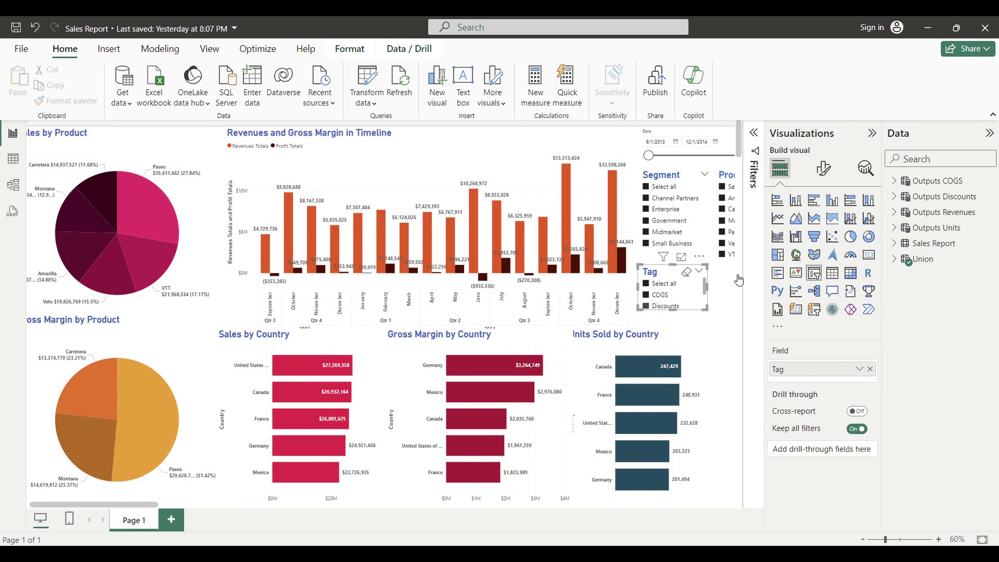
left_click(989, 133)
left_click(967, 134)
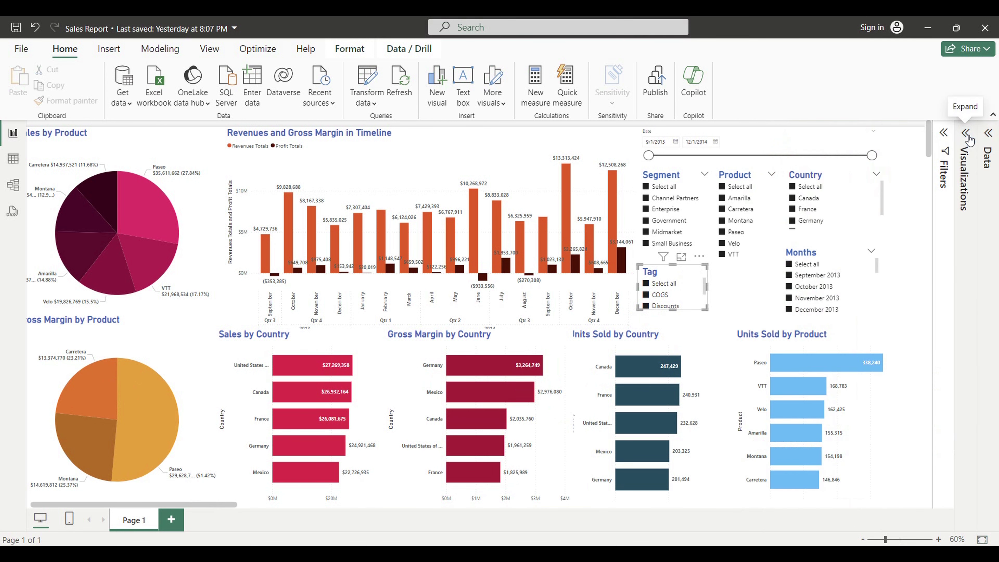
Try each segment in the Segment slicer, then reselect all segments.
left_click(651, 189)
left_click(647, 199)
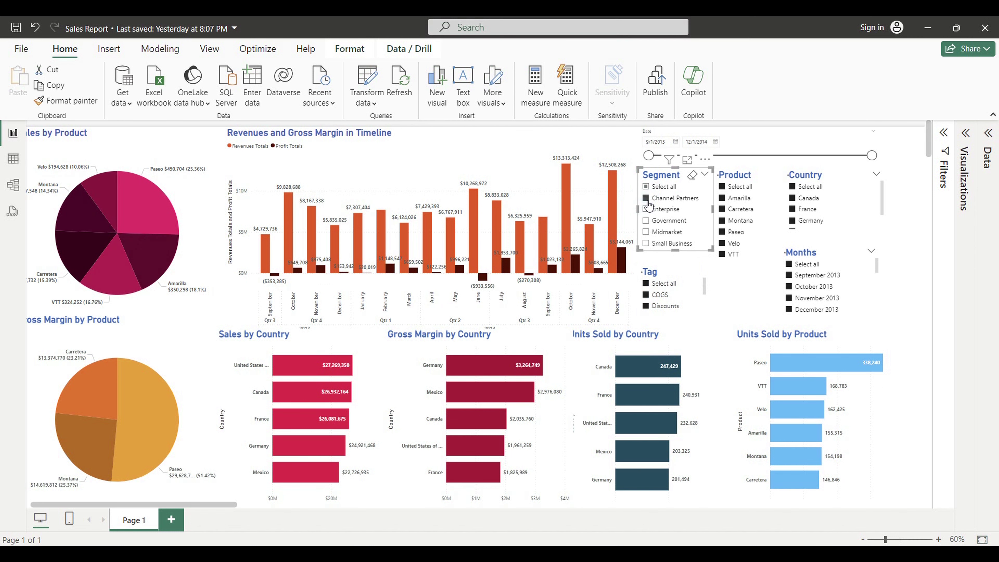
left_click(650, 210)
left_click(649, 221)
left_click(650, 233)
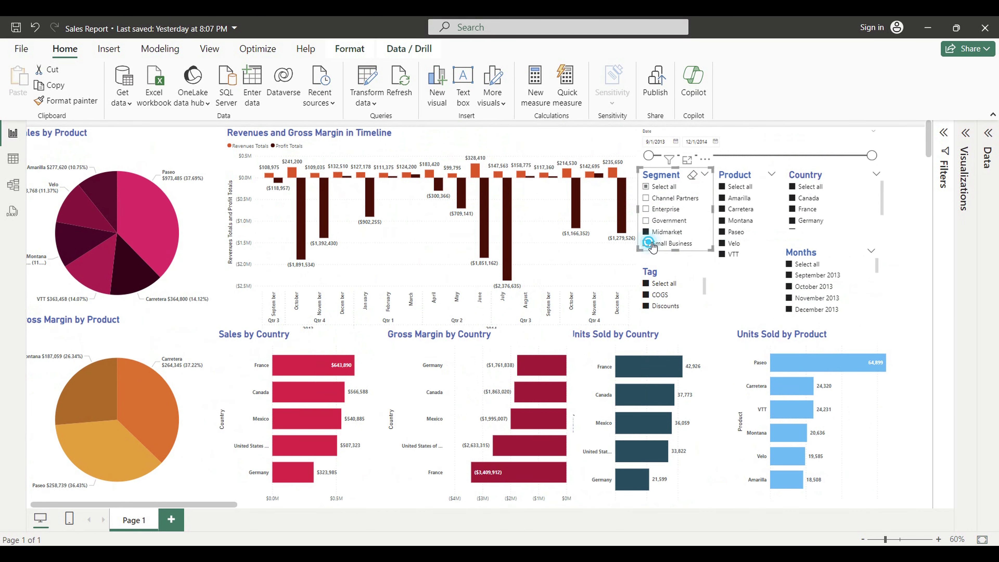
left_click(652, 244)
left_click(655, 222, "ctrl")
left_click(649, 199, "ctrl")
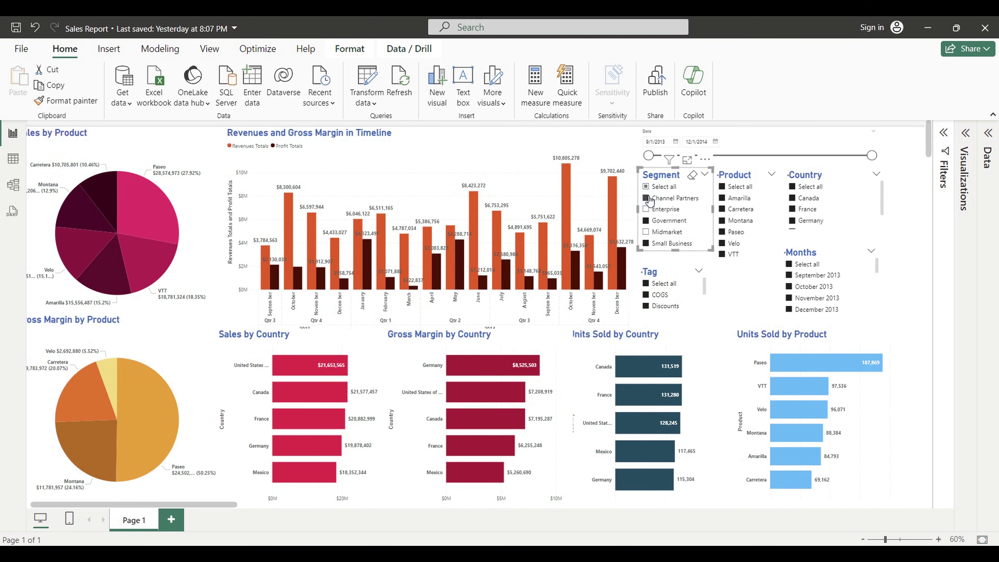
left_click(649, 188)
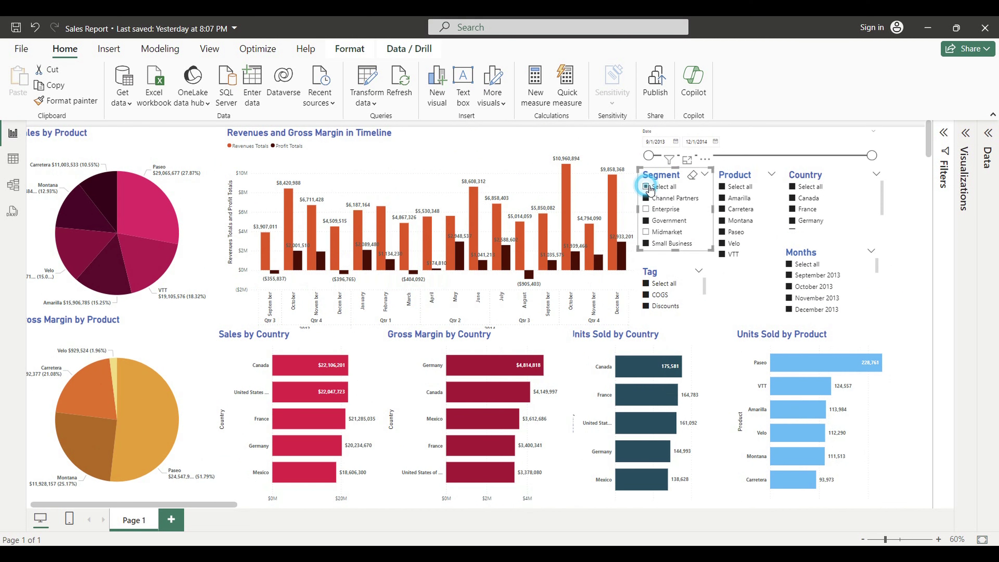
Toggle Discounts and COGS off and back on in the Tag slicer.
left_click(650, 306)
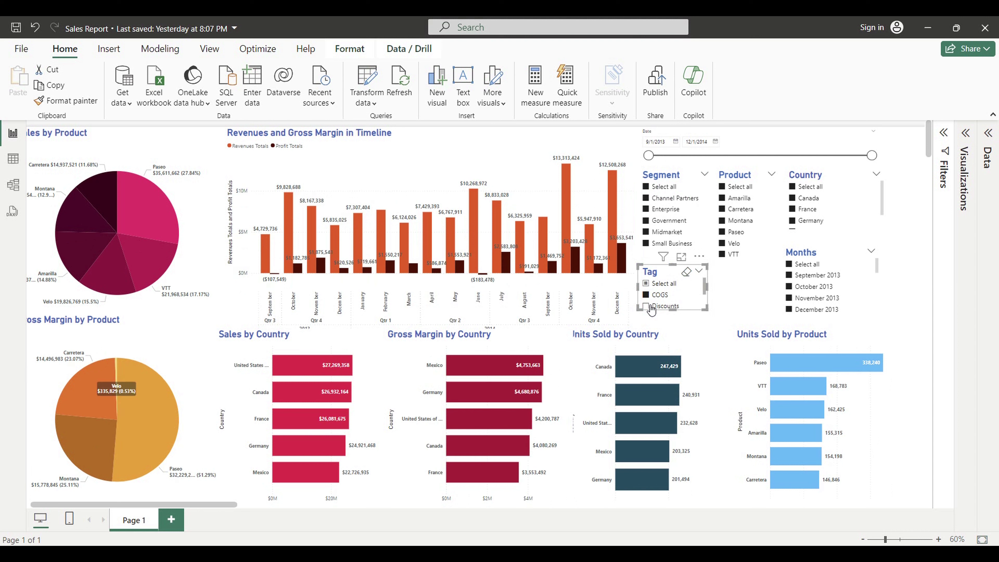
left_click(651, 306)
left_click(650, 296)
left_click(650, 296)
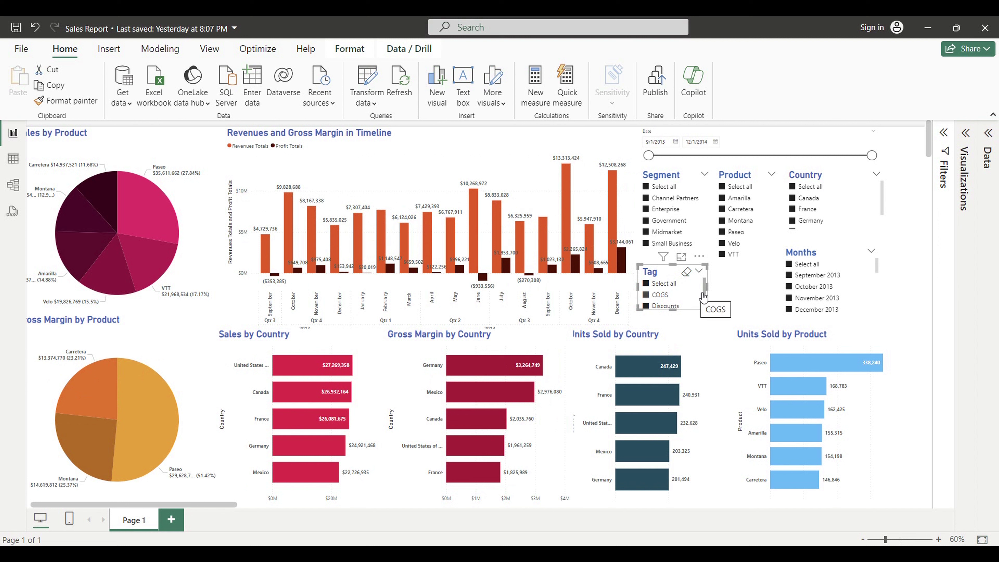
left_click(728, 188)
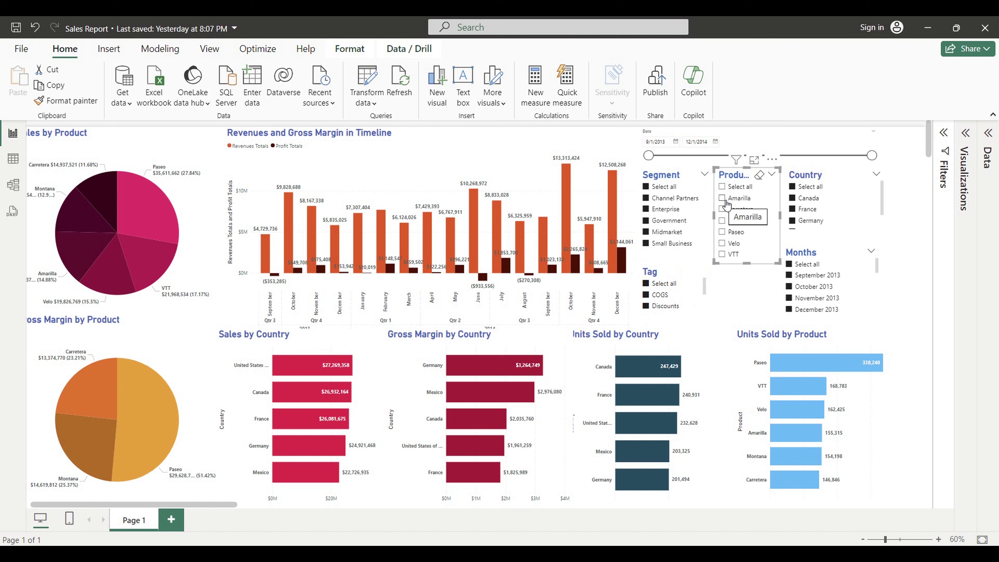
left_click(725, 209)
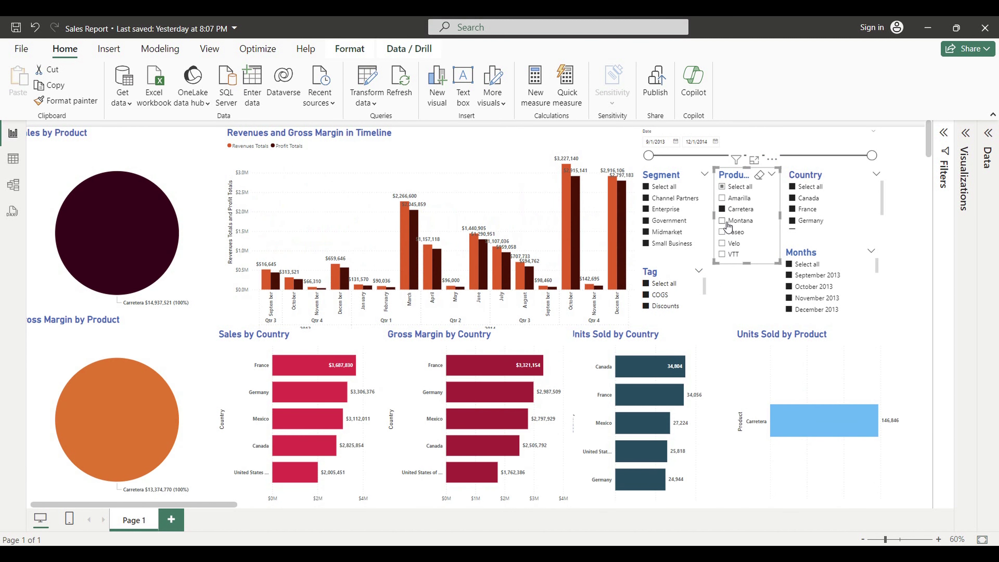
left_click(724, 221)
left_click(724, 232)
left_click(725, 244)
left_click(724, 254)
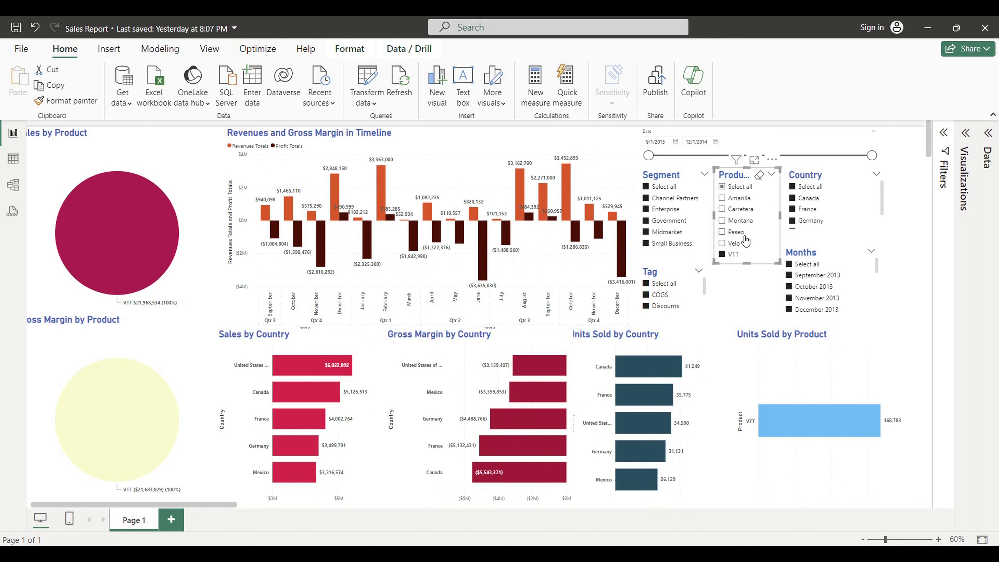
left_click(730, 233, "ctrl")
left_click(729, 209, "ctrl")
left_click(729, 198, "ctrl")
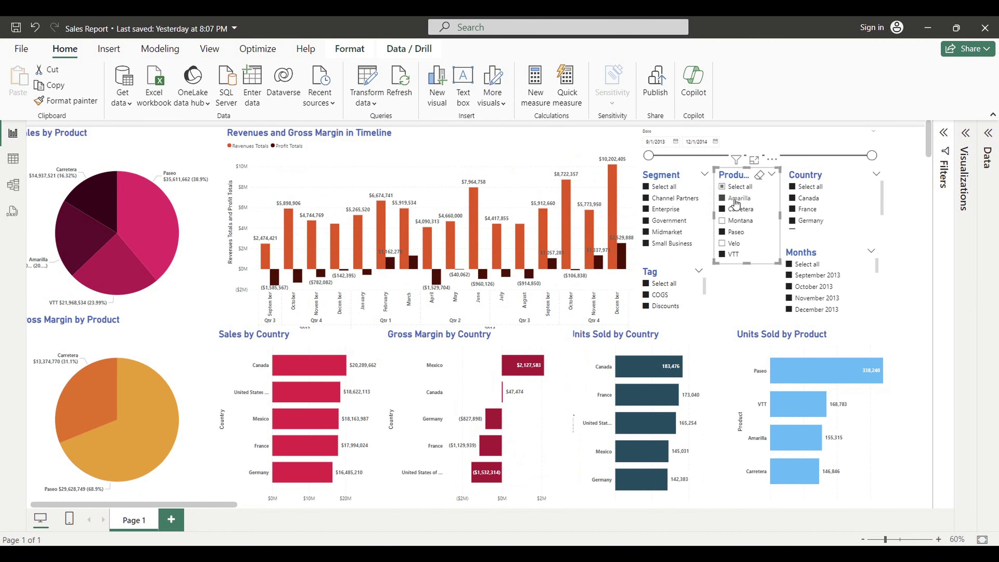
left_click(723, 187)
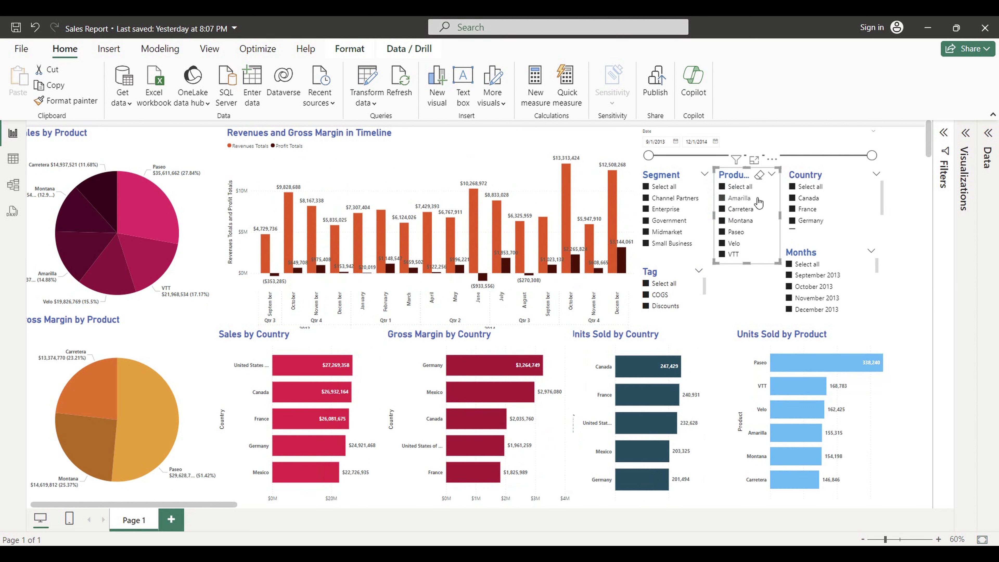
left_click(794, 198)
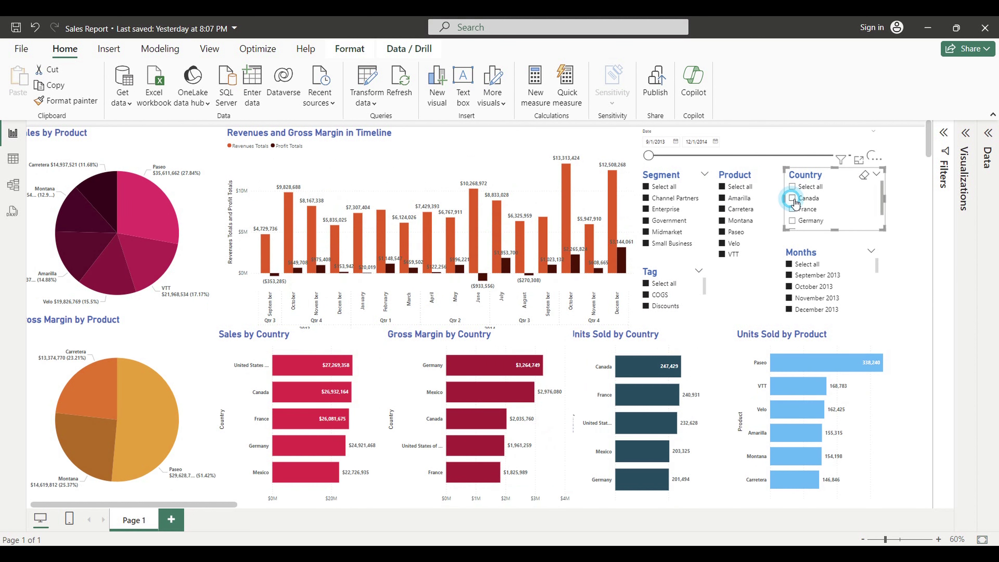
scroll(799, 215, "down", 1)
left_click(819, 208)
left_click(814, 216)
scroll(799, 220, "down", 1)
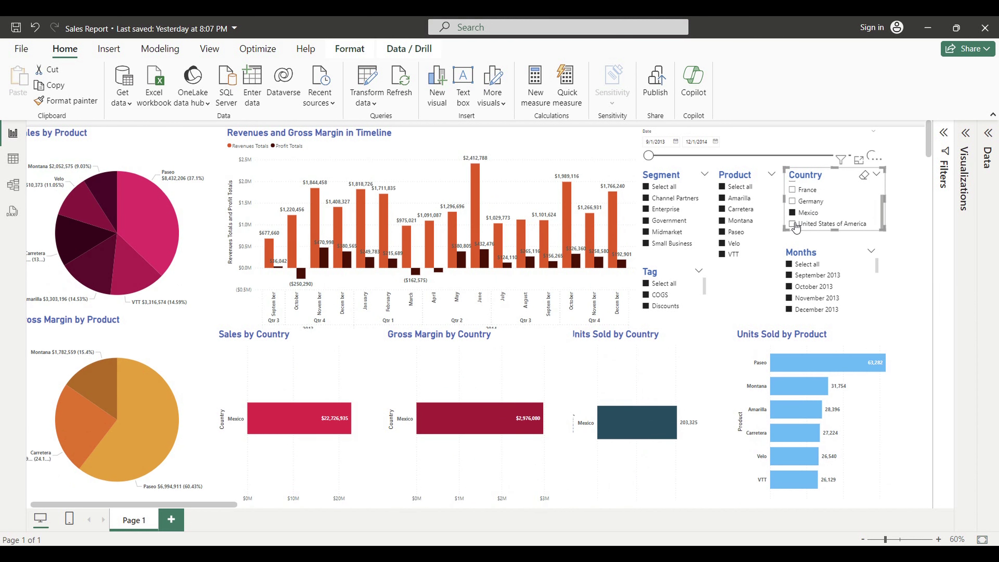
left_click(796, 224)
left_click(797, 203, "ctrl")
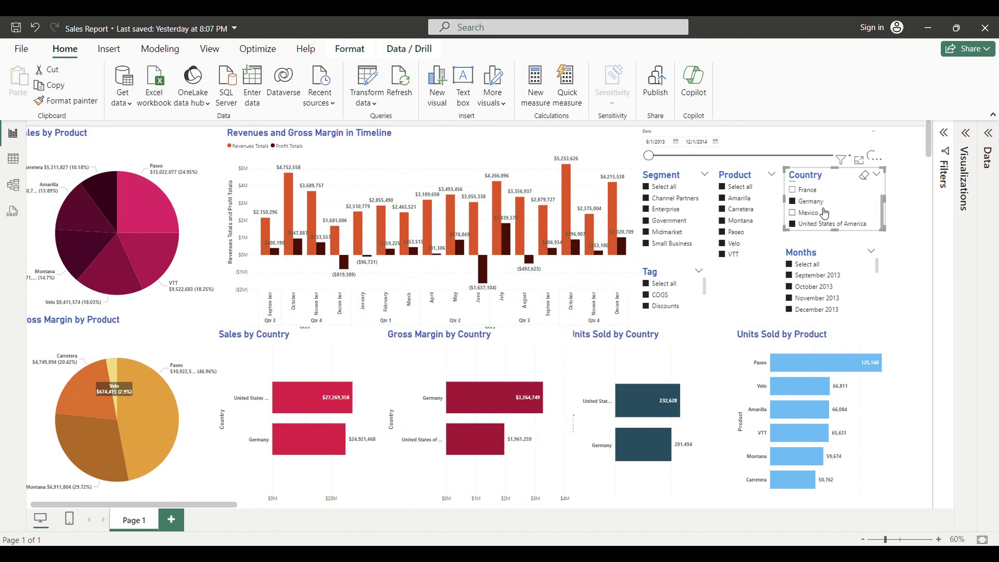
scroll(794, 201, "up", 1)
left_click(793, 193, "ctrl")
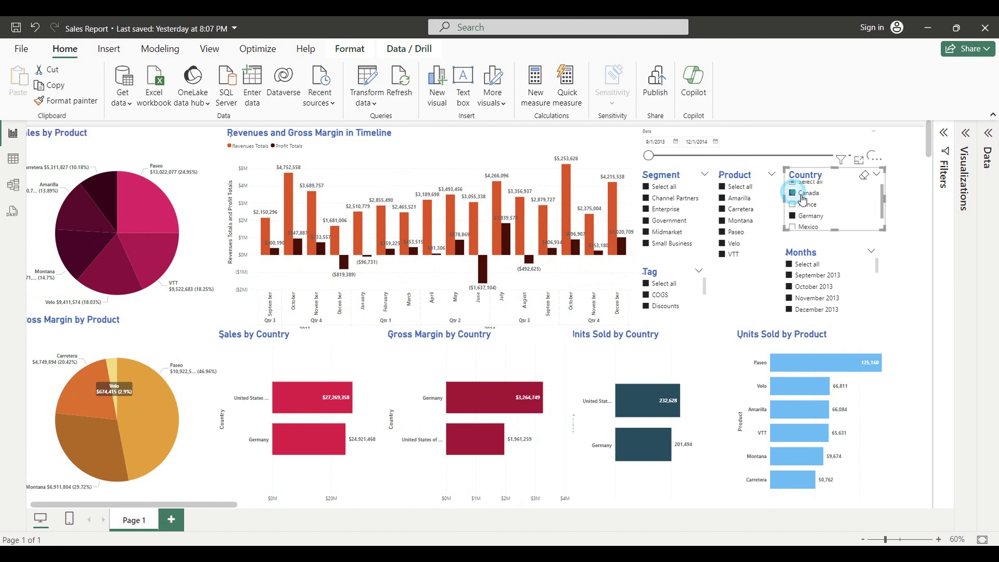
scroll(822, 209, "up", 1)
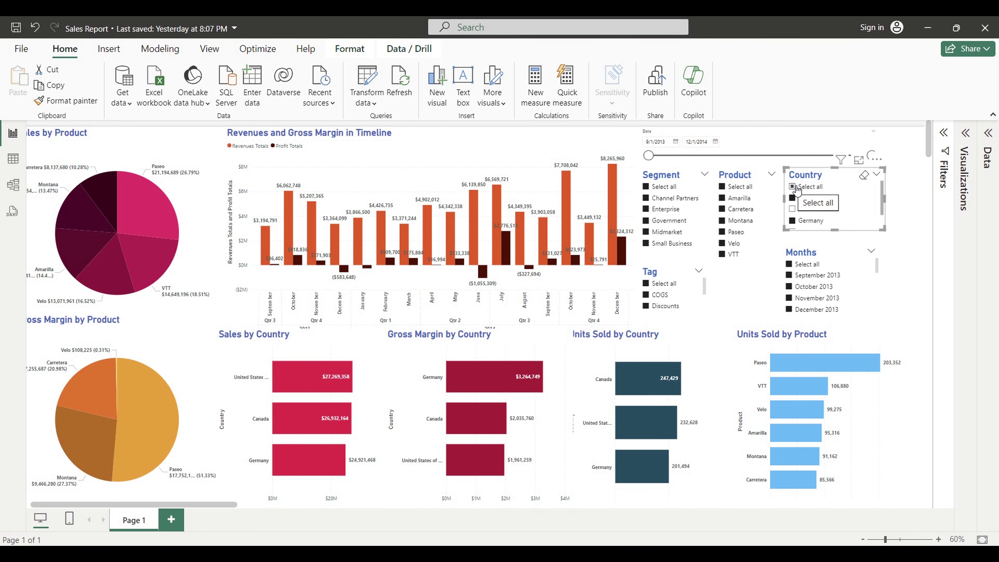
left_click(795, 188)
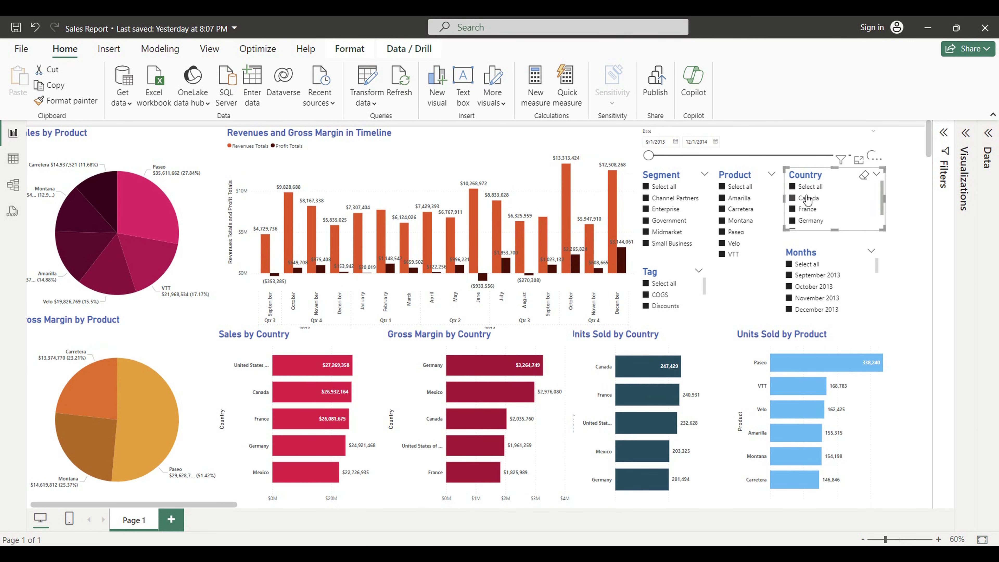
Clear the Months slicer and select September and November 2013.
left_click(791, 264)
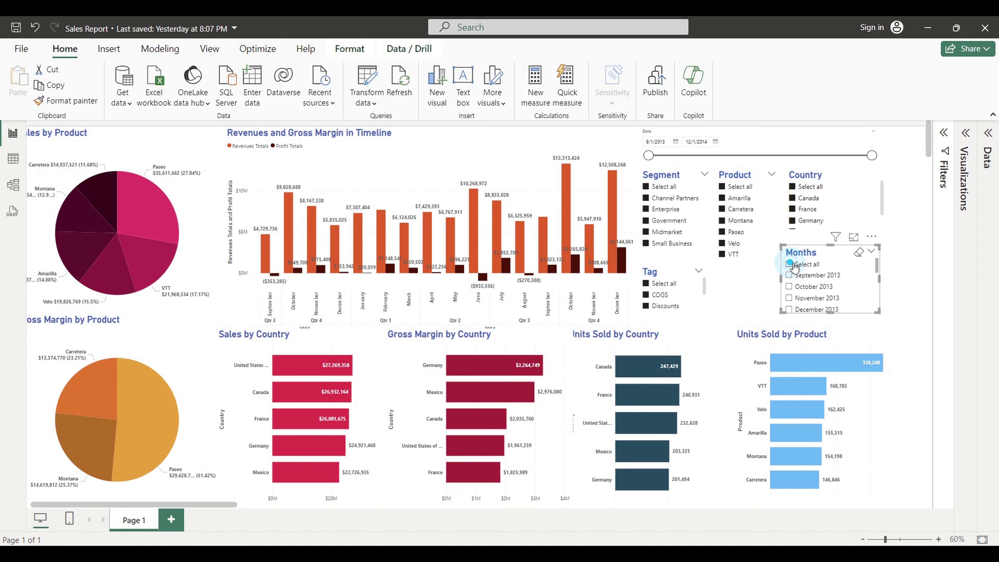
left_click(791, 276)
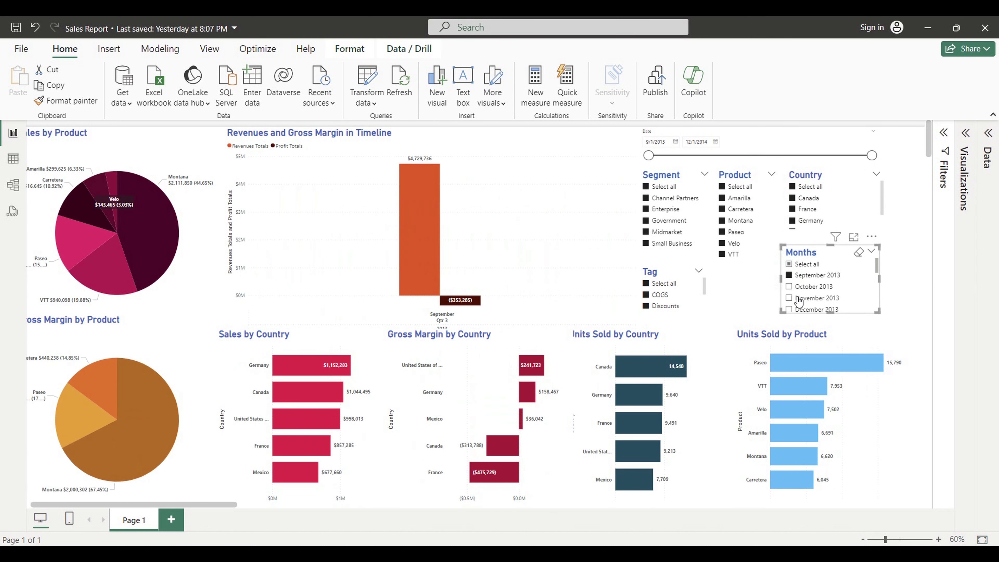
left_click(790, 298)
left_click(789, 275)
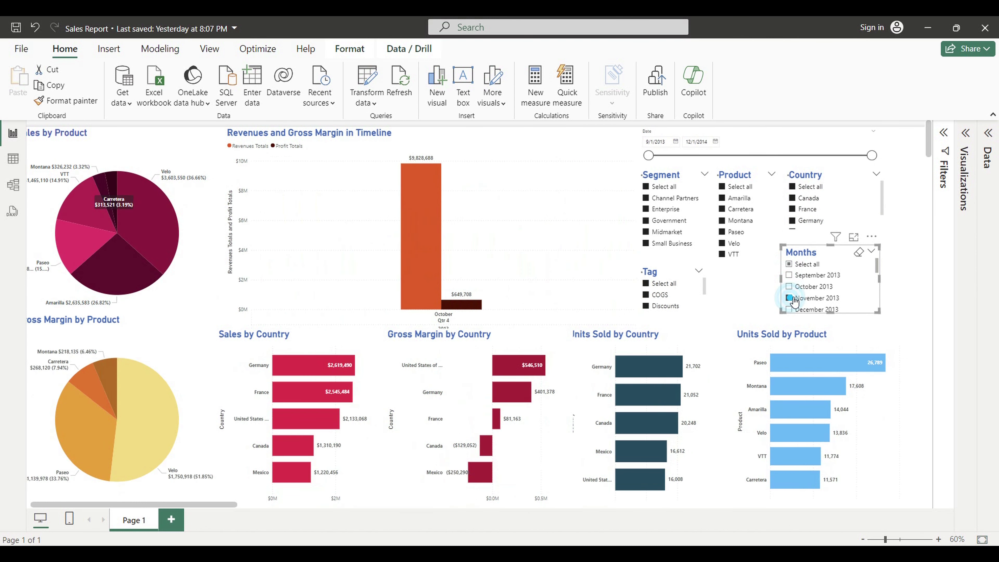
left_click(789, 275)
Add January and March 2014 to the months, then reselect all months.
scroll(808, 290, "down", 1)
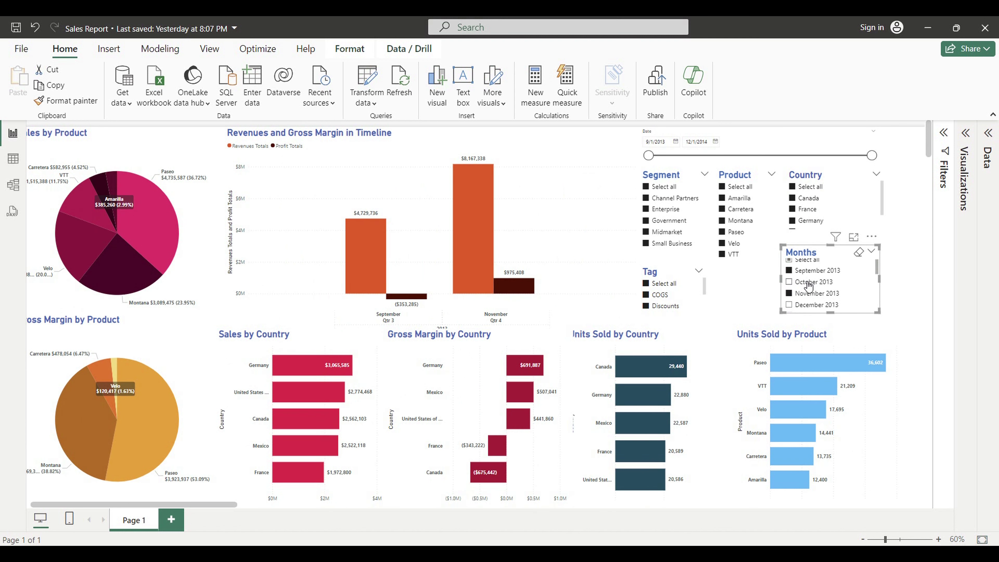
left_click(790, 304)
scroll(815, 294, "down", 2)
left_click(790, 304)
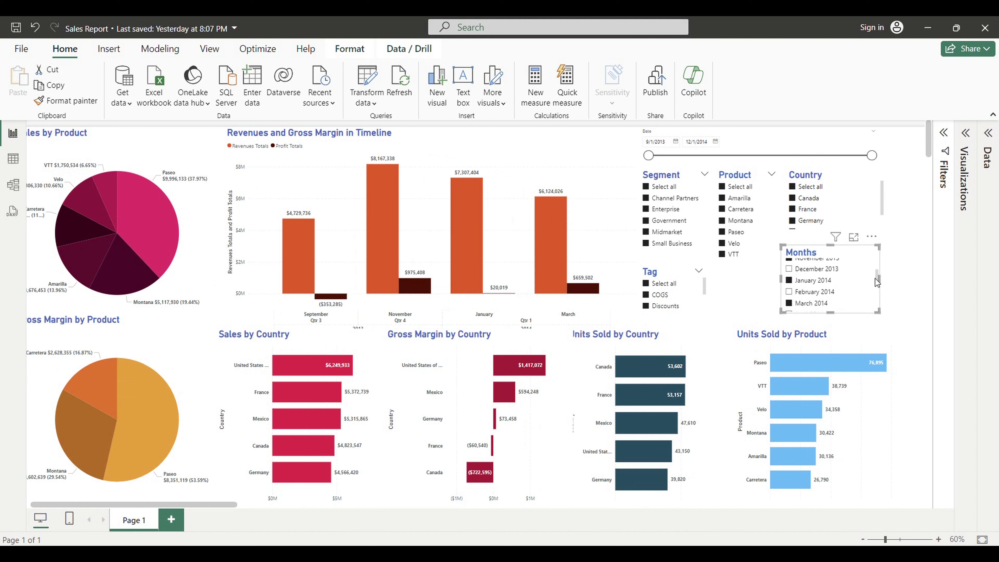
left_click_drag(878, 280, 877, 264)
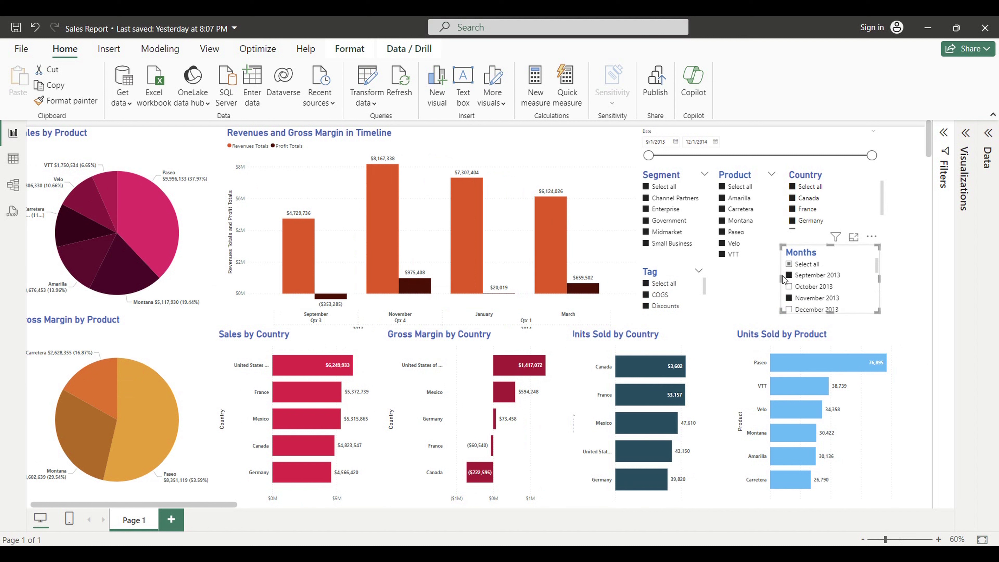
left_click(791, 265)
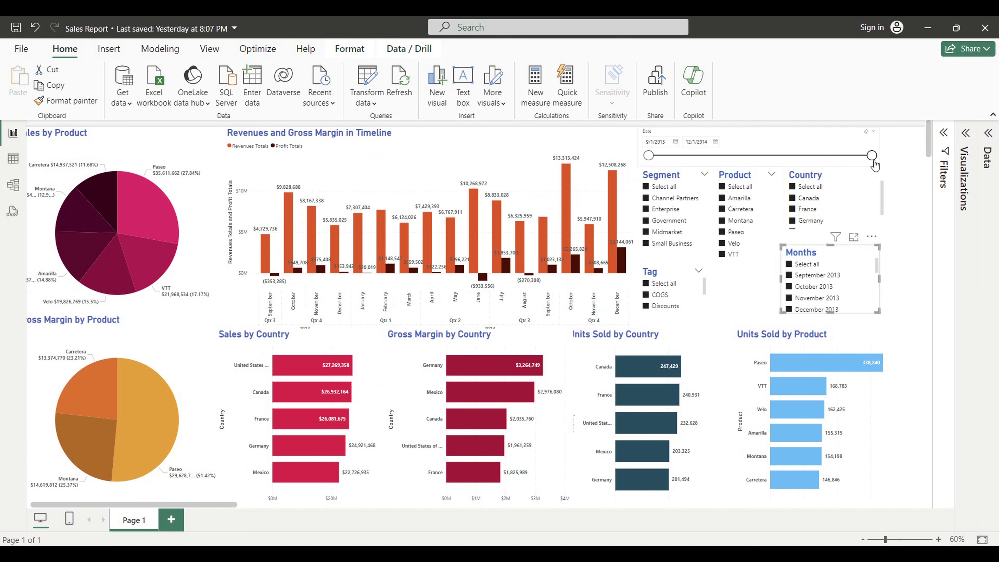
Narrow the Date slider to 12/14/2013–6/17/2014, then move the start back to 9/1/2013.
left_click_drag(873, 157, 790, 156)
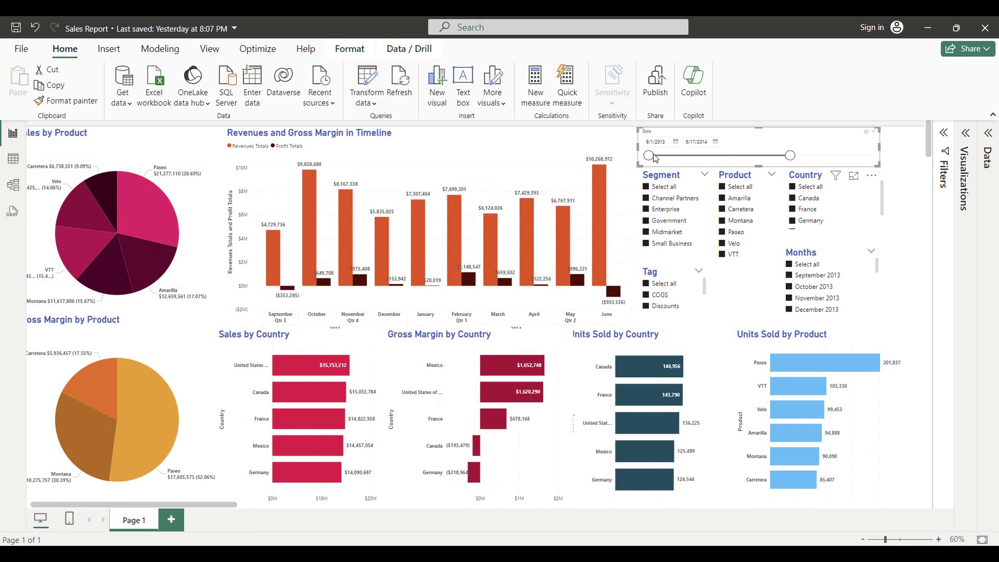
left_click_drag(654, 158, 701, 155)
left_click_drag(790, 155, 770, 157)
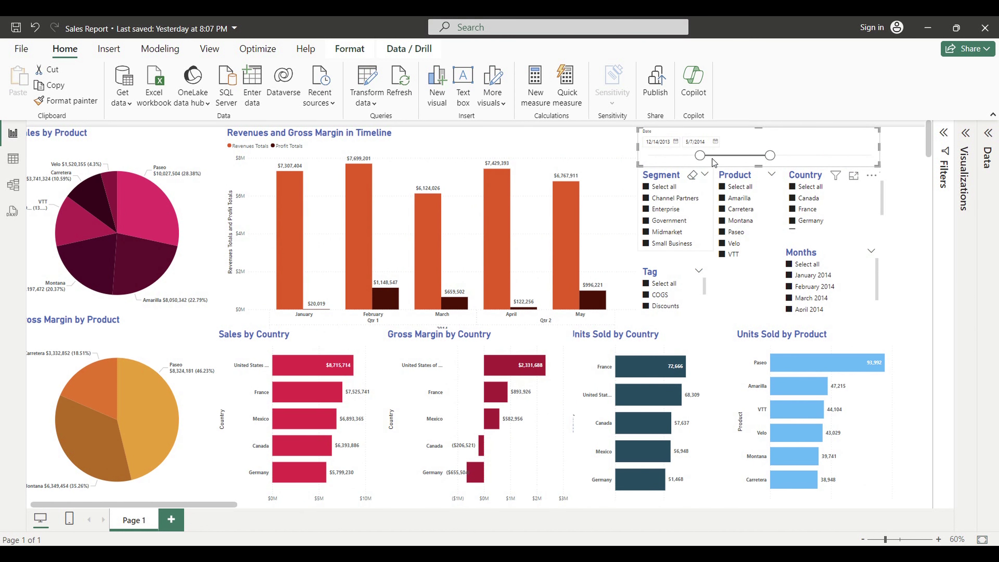
left_click_drag(701, 156, 649, 156)
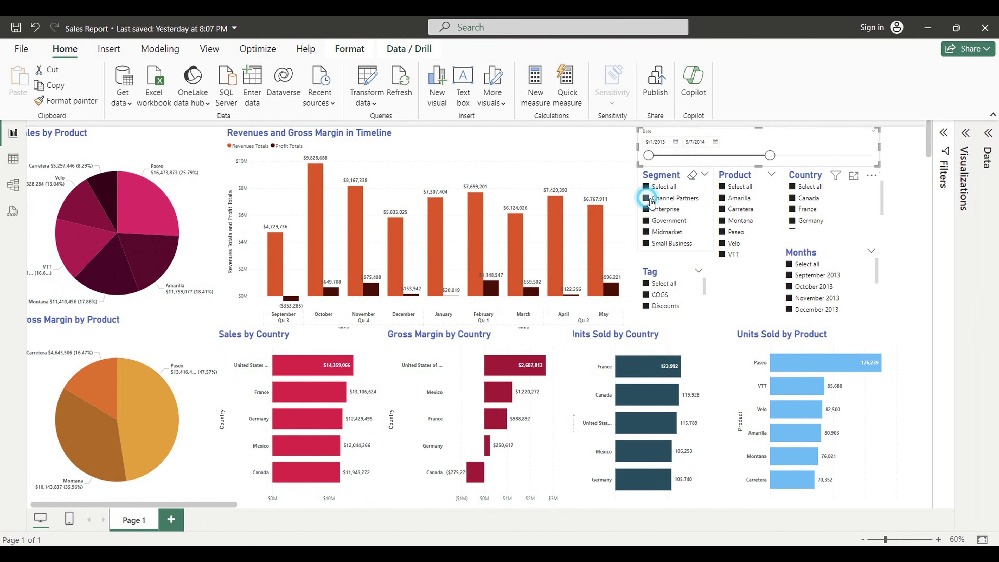
Exclude Channel Partners, Midmarket, Discounts, Velo, Canada and Germany from the slicers.
left_click(653, 198)
left_click(654, 233)
left_click(645, 305)
left_click(722, 209)
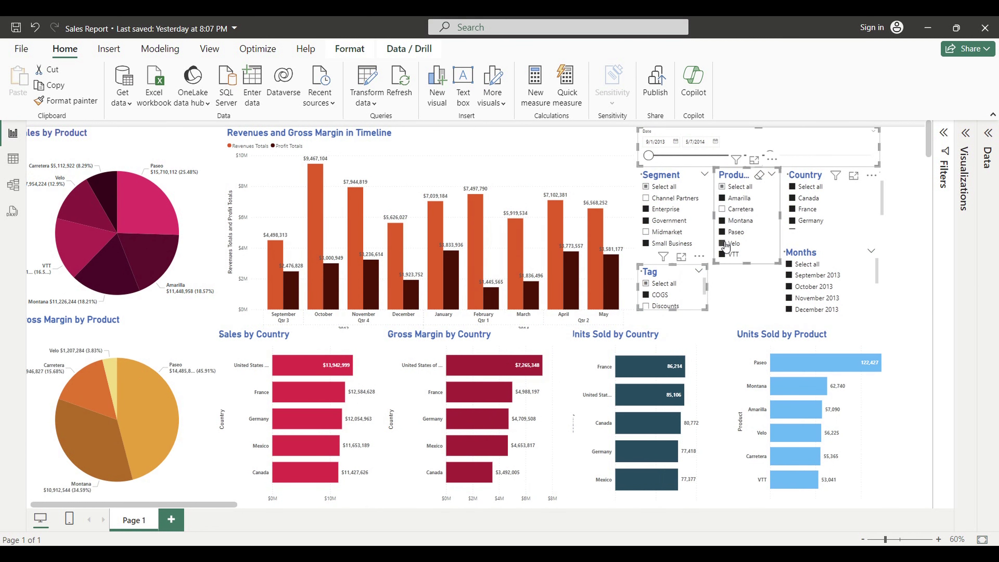
left_click(793, 198)
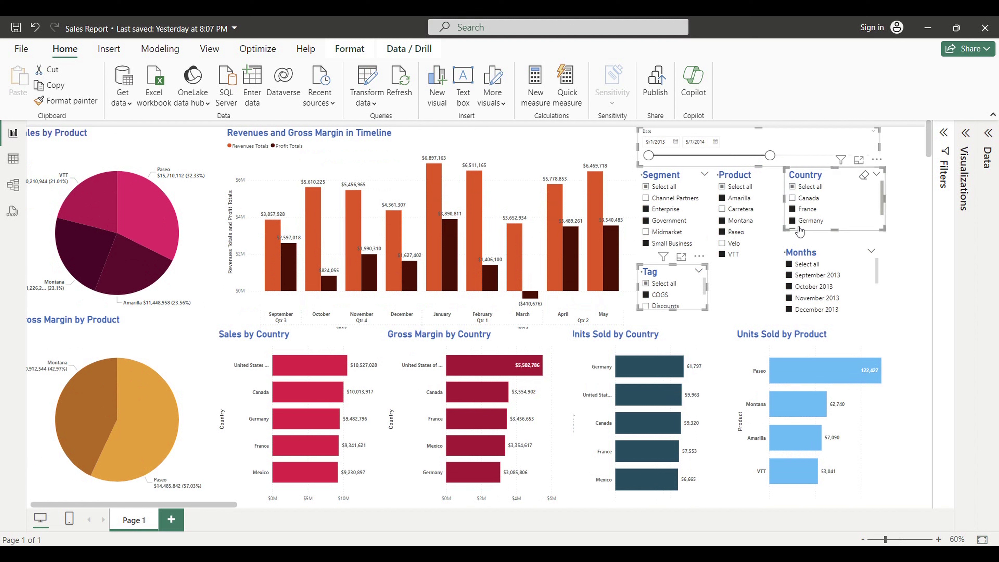
left_click(796, 223)
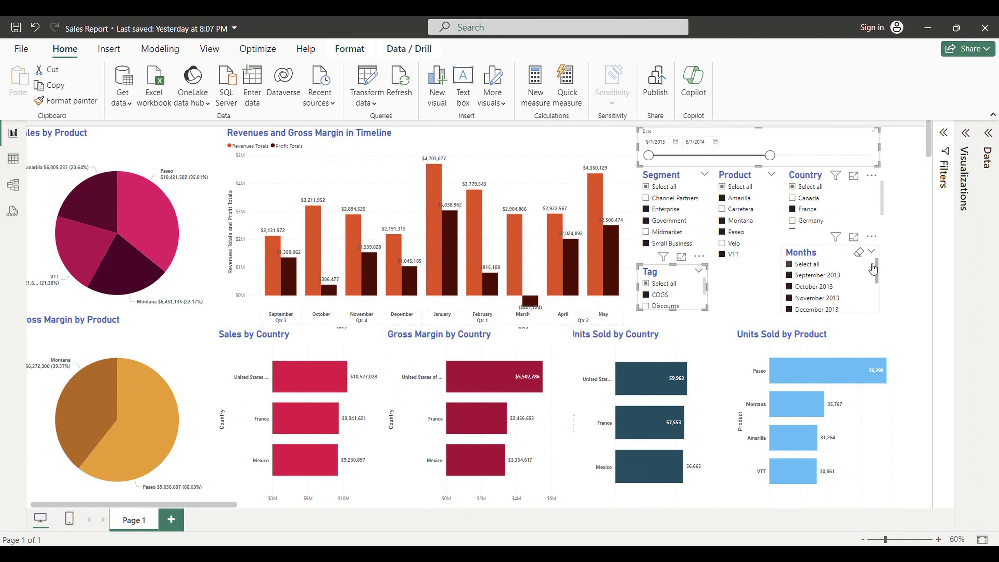
Deselect all visuals and switch to the Sales Report step by step file.
left_click(901, 258)
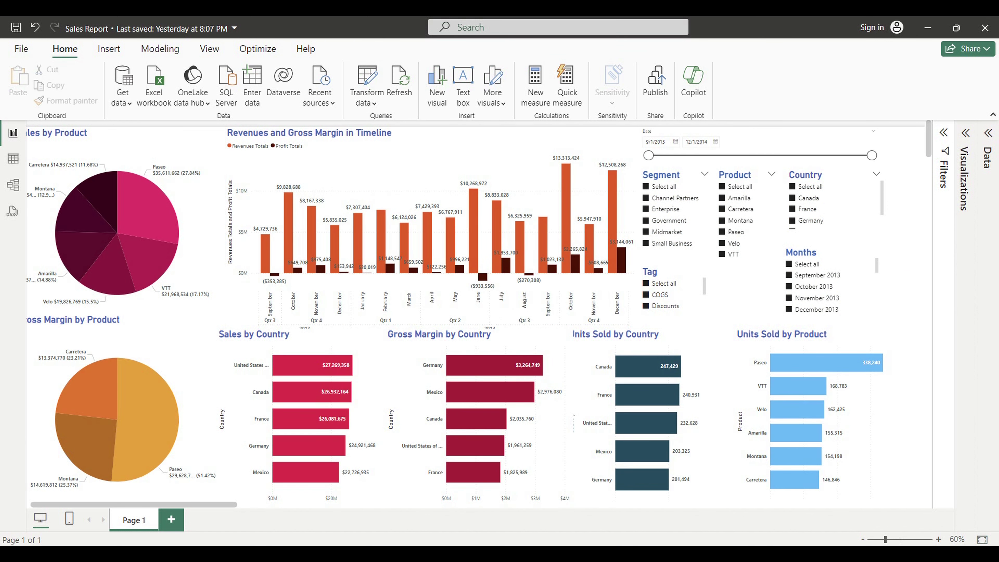
mouse_move(687, 559)
left_click(743, 502)
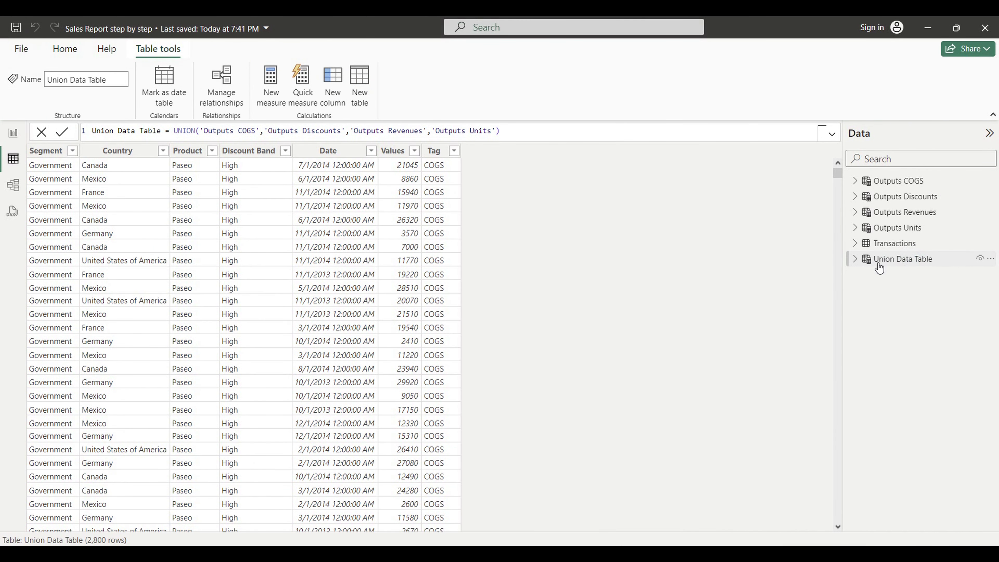
left_click(437, 152)
left_click(453, 151)
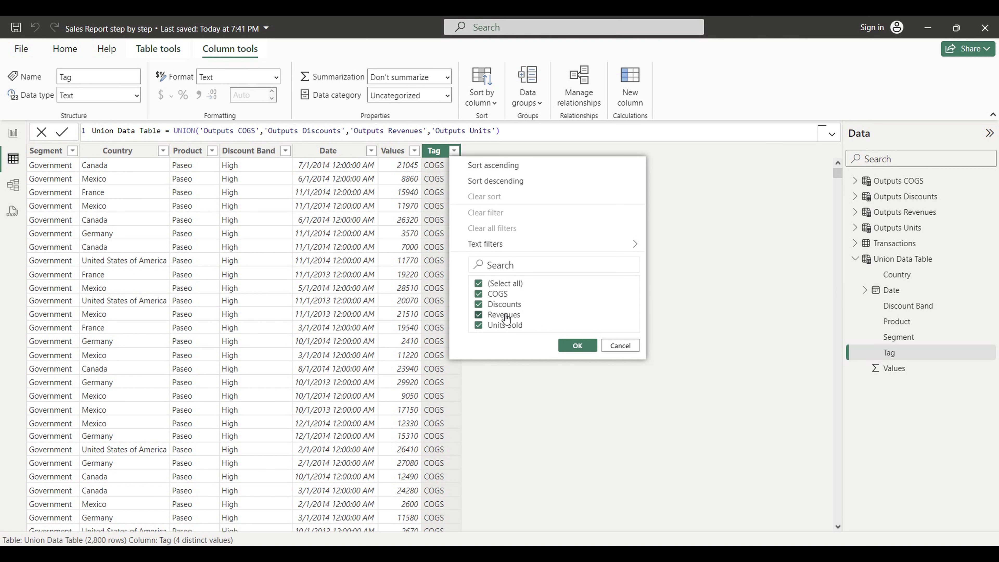
left_click(588, 346)
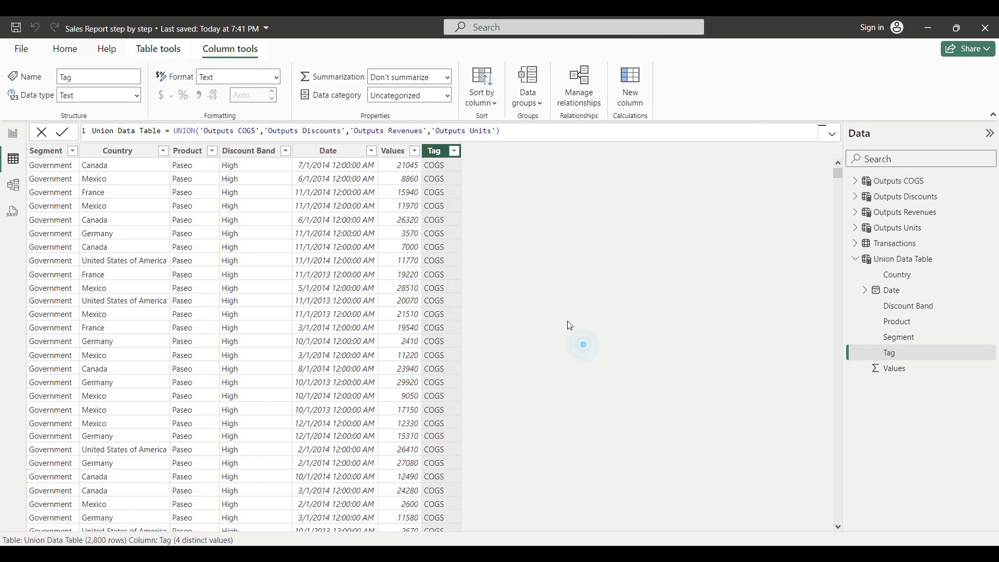
Create the calculated column Revenues = IF([Tag]="Revenues",[Values],0).
left_click(625, 92)
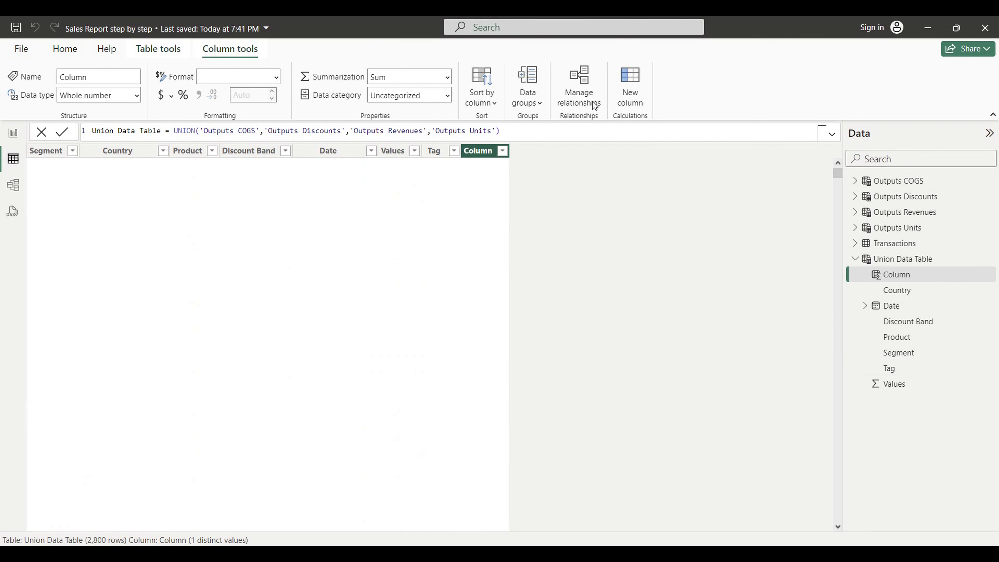
key("Home")
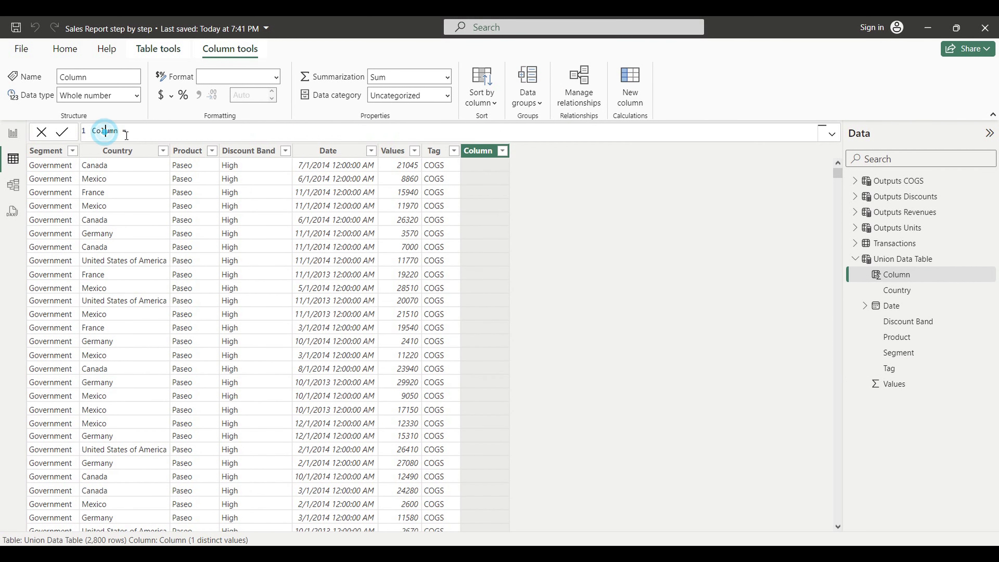
type("Revenues")
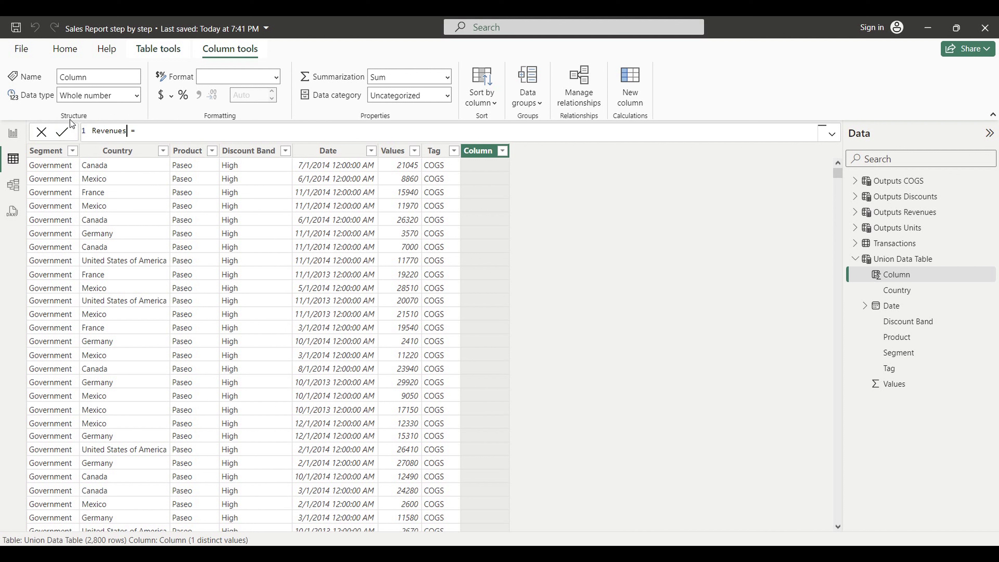
left_click(145, 132)
type("if")
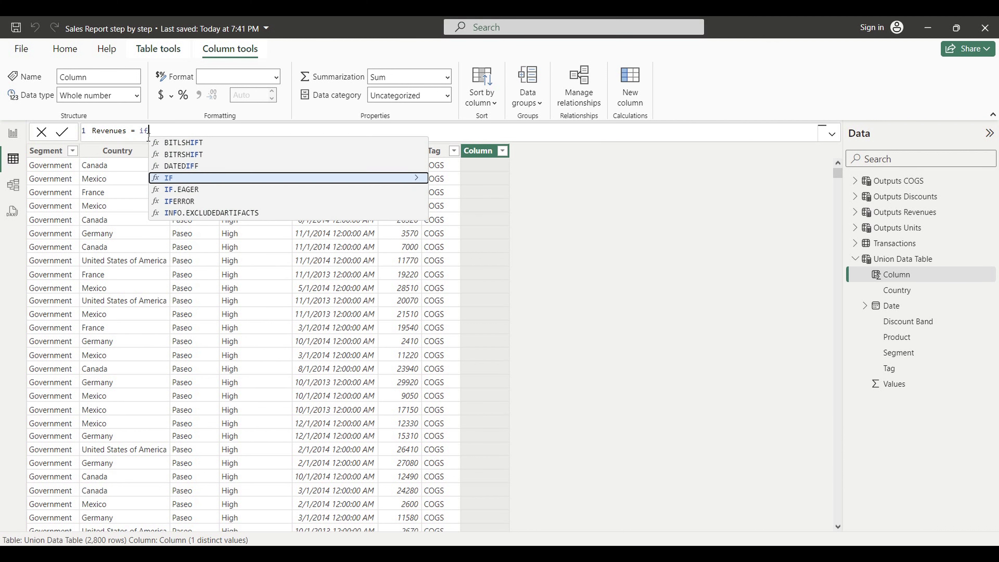
type("([t")
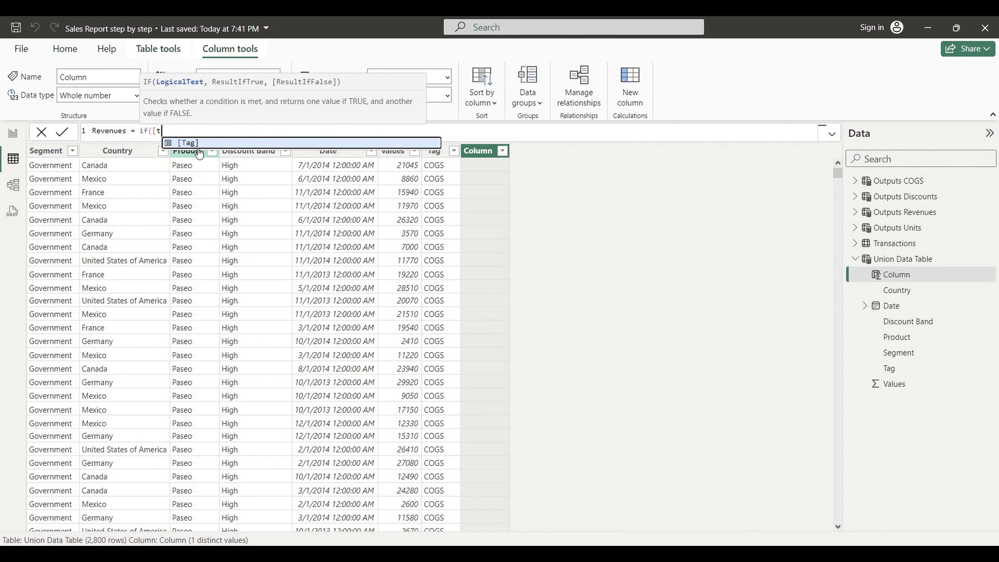
left_click(198, 144)
type("=\"Revenues")
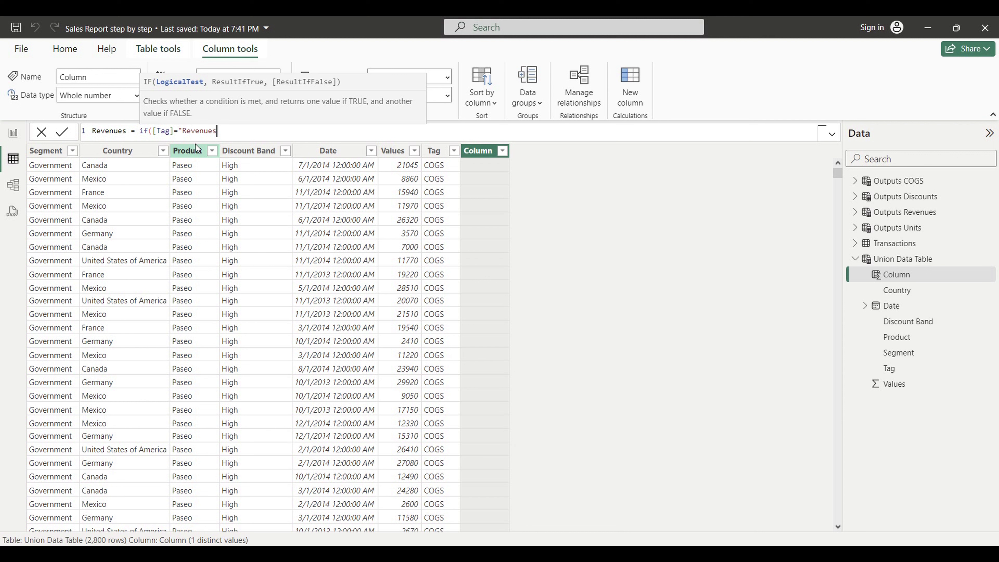
type("\",[v")
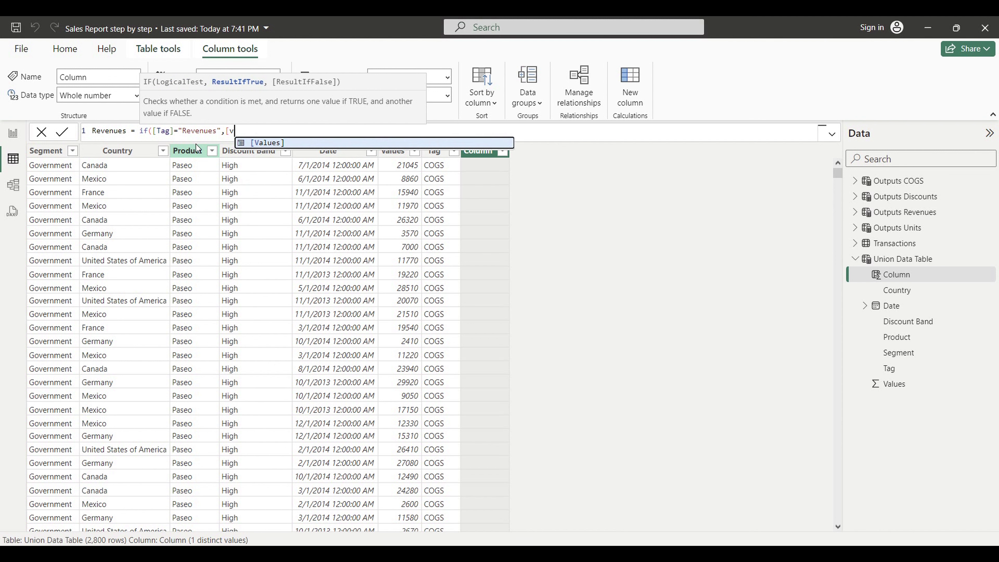
key("Tab")
type(",0)")
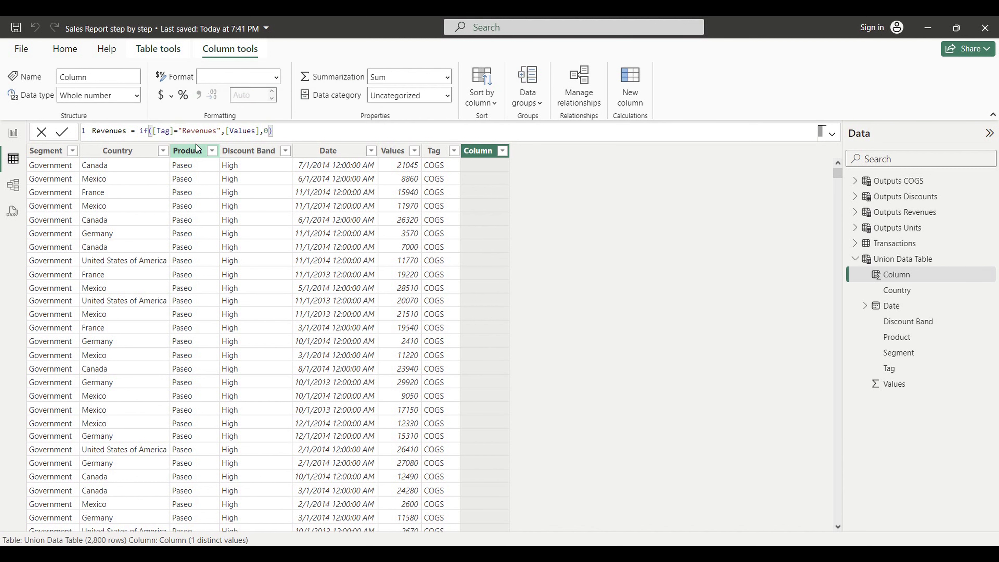
key("Return")
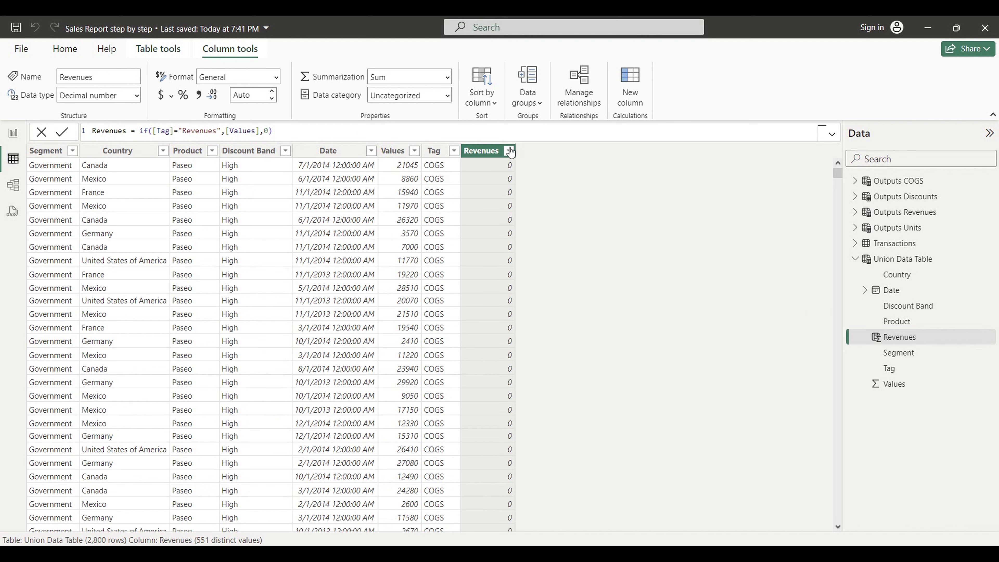
Inspect the Revenues column's value list, then review the Tag column's values.
left_click(510, 151)
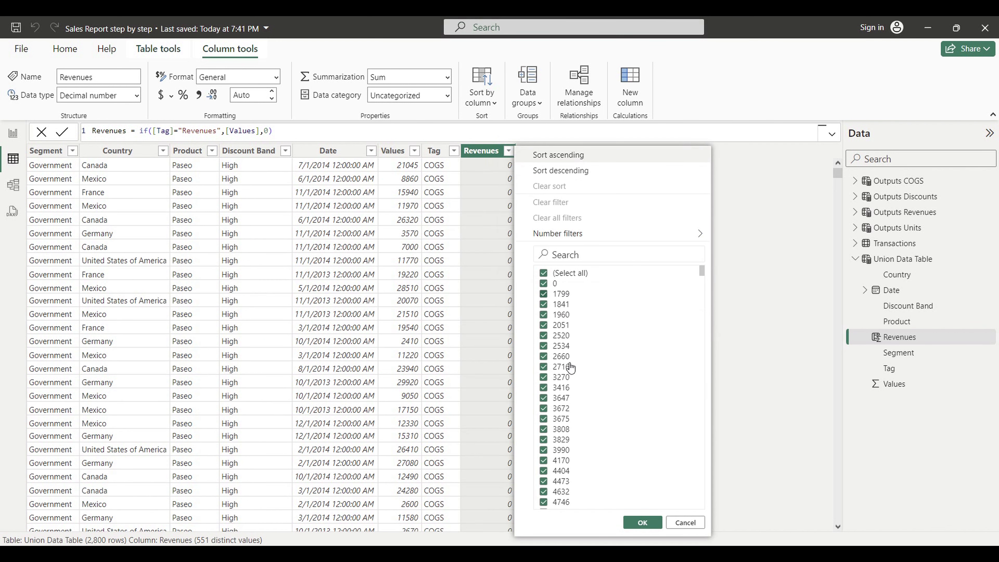
left_click(752, 254)
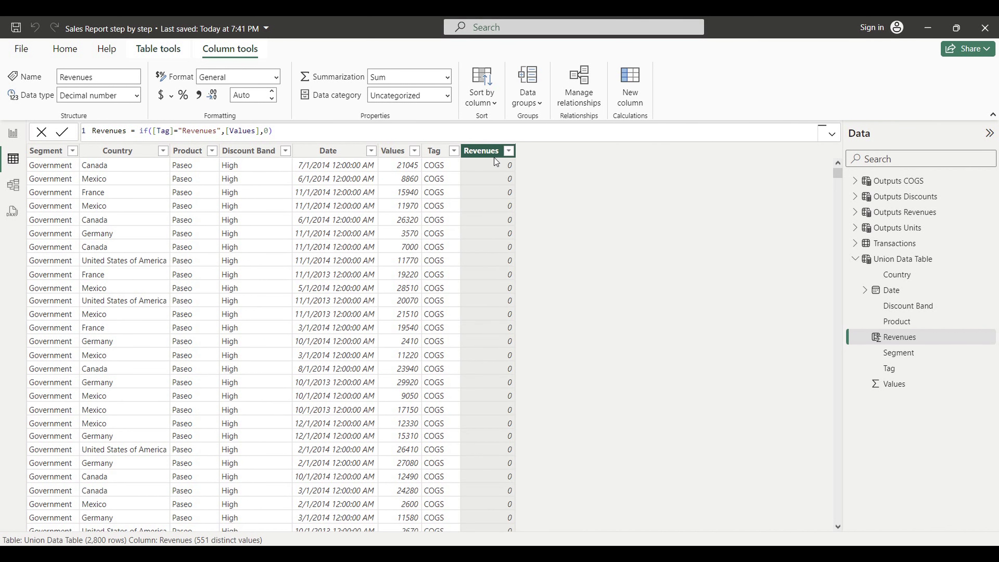
left_click_drag(839, 172, 853, 252)
left_click_drag(853, 206, 852, 160)
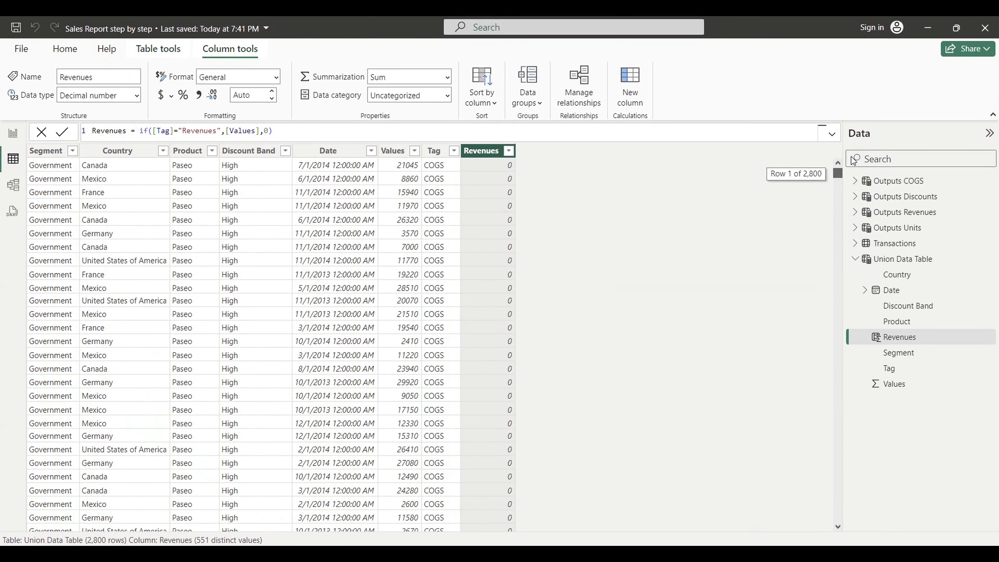
left_click(594, 216)
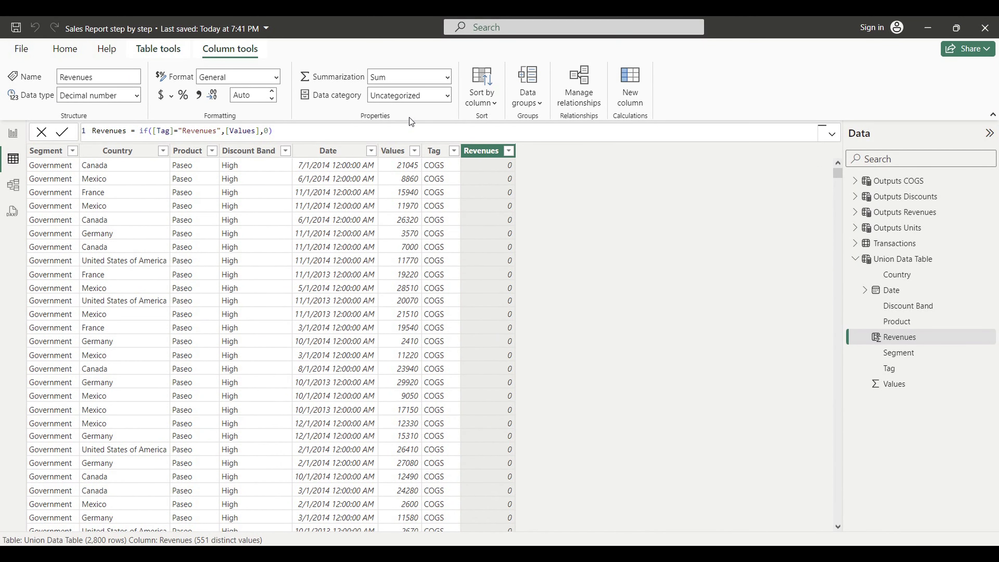
left_click(455, 151)
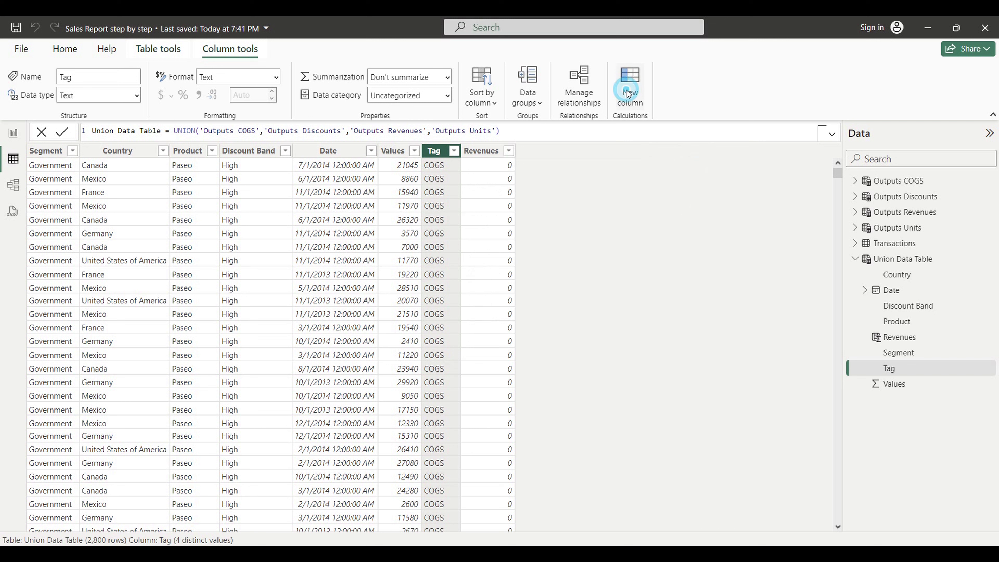
Create the calculated column COGS = IF([Tag]="COGS",[Values],0).
left_click(633, 96)
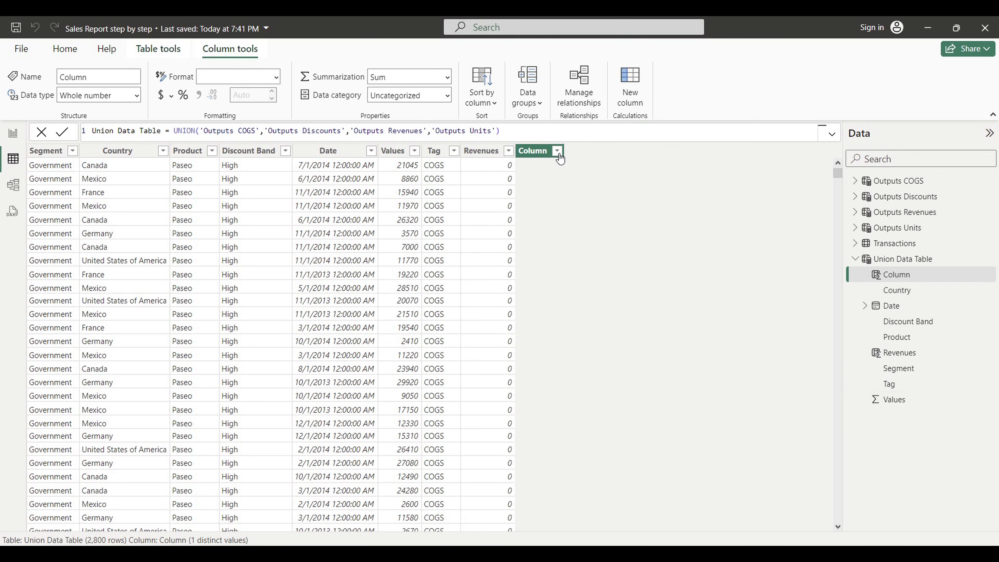
left_click(103, 131)
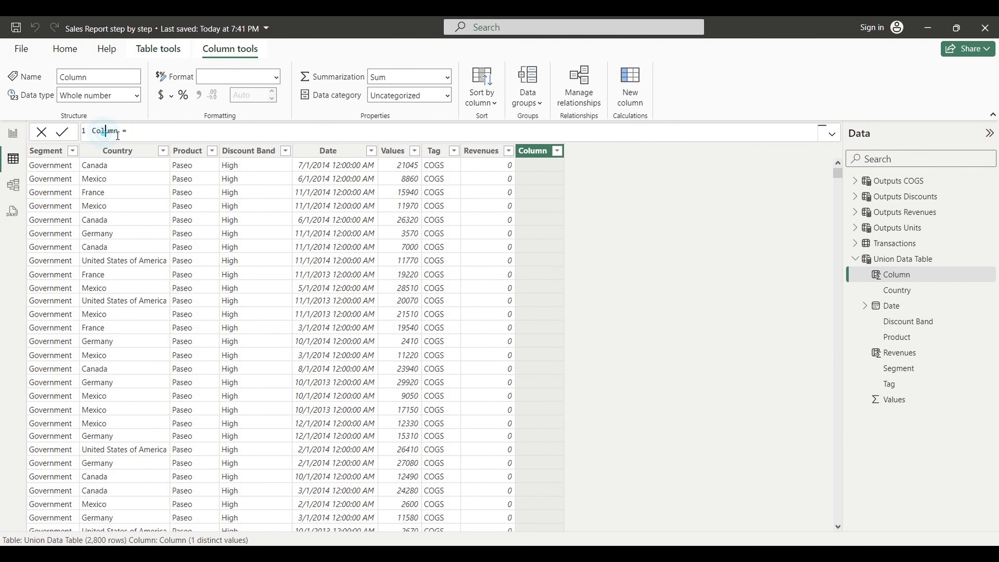
left_click_drag(117, 131, 60, 135)
type("COGS")
left_click(132, 128)
type("if(")
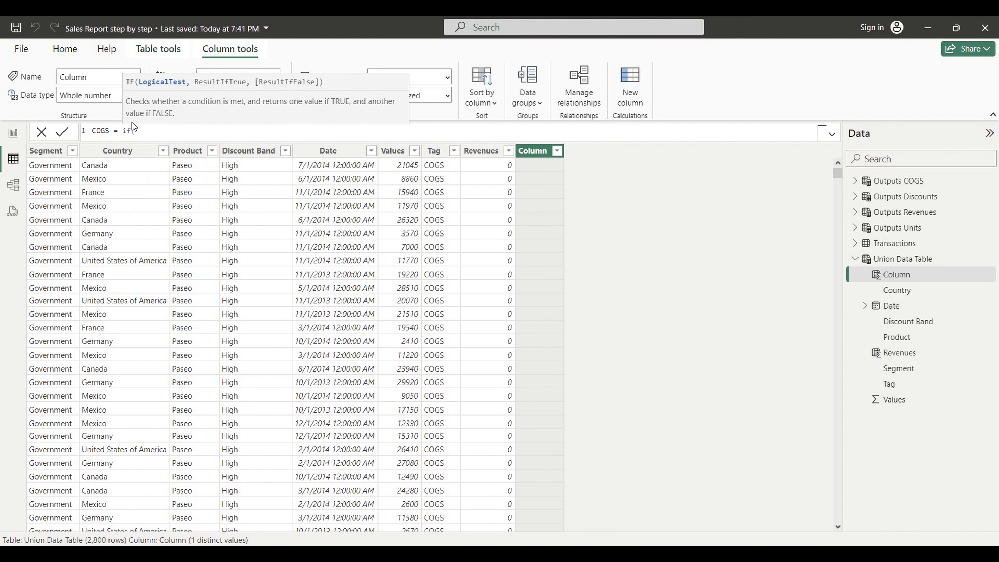
type("t")
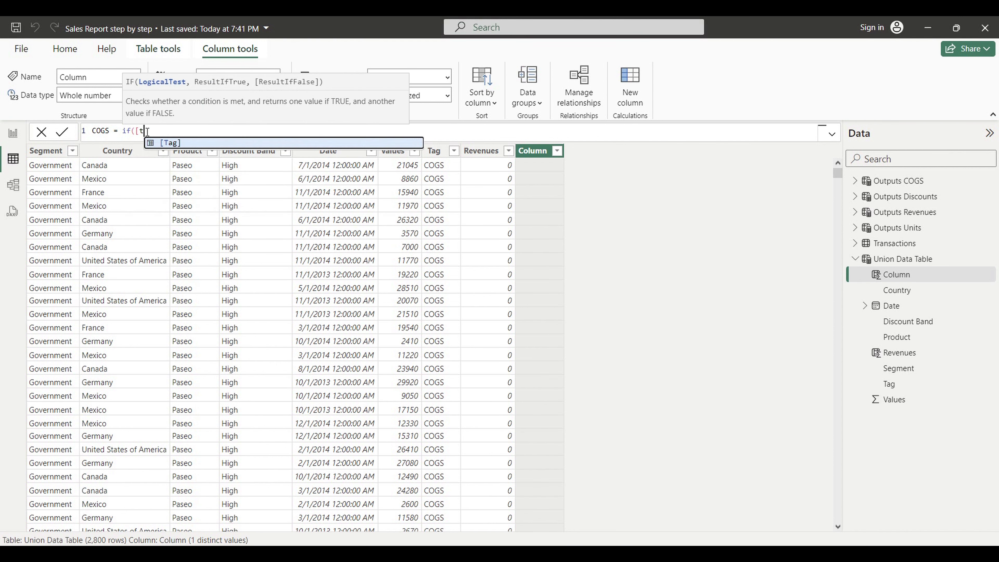
left_click(182, 143)
type("=\"COGS\",")
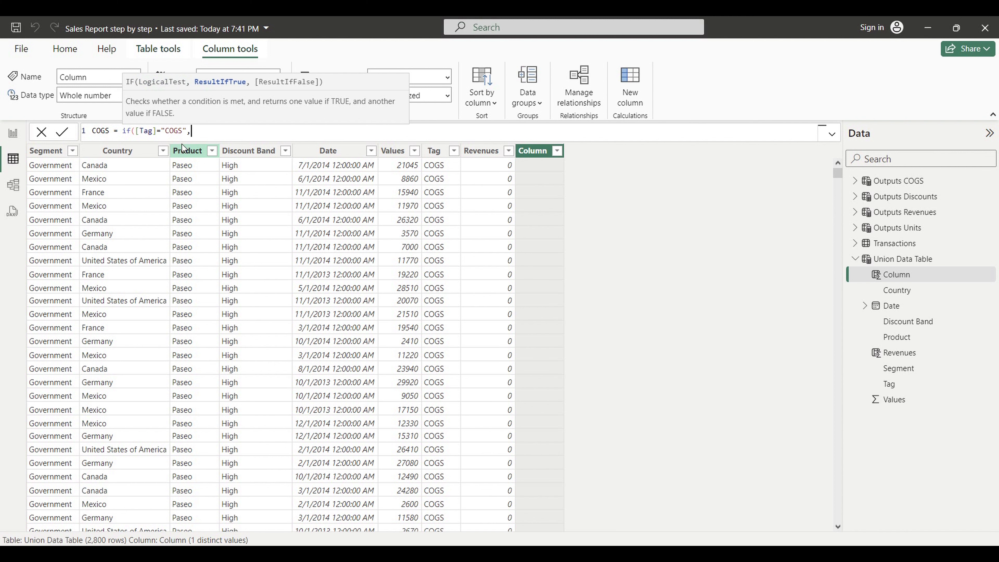
type("[v")
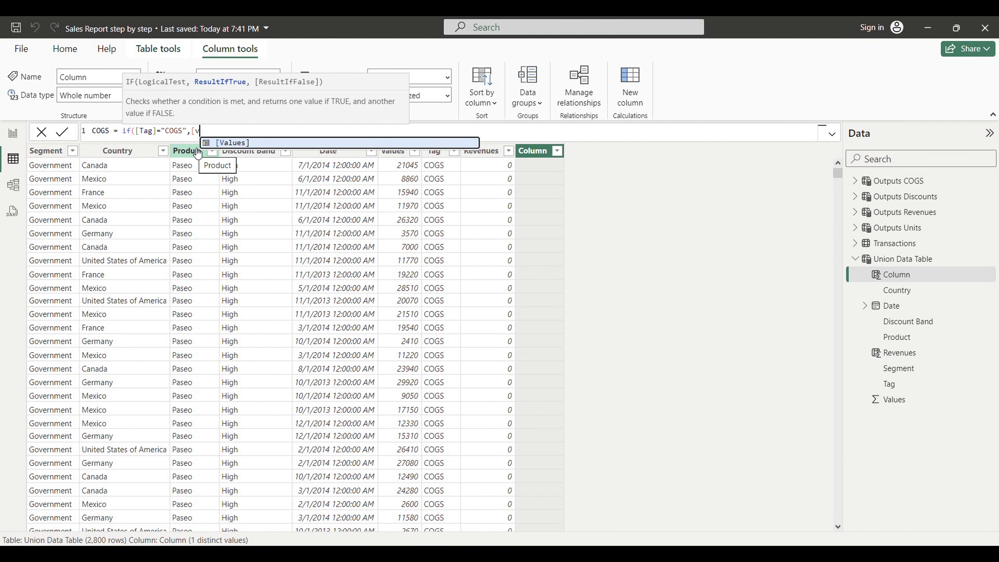
key("Tab")
type(",0)")
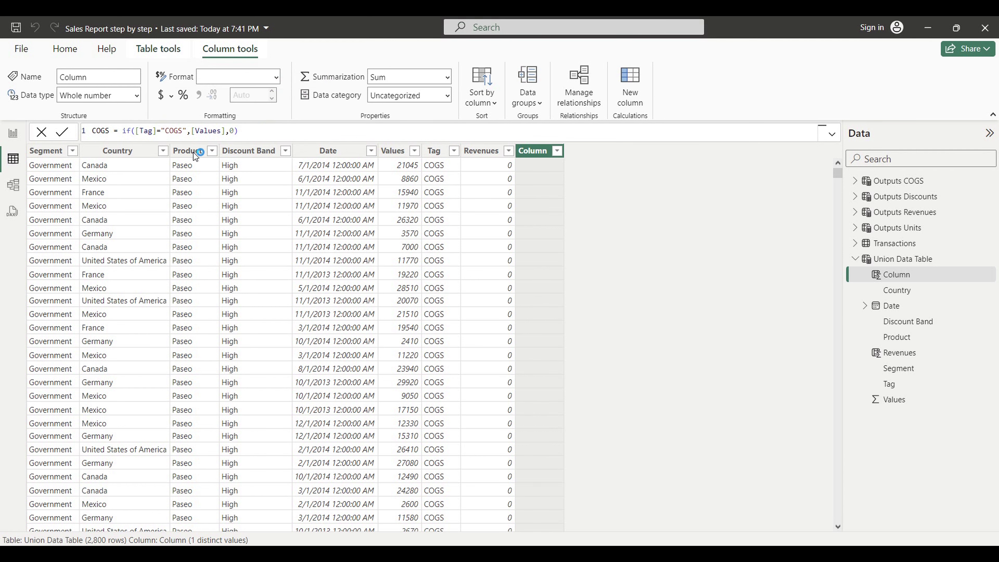
key("Return")
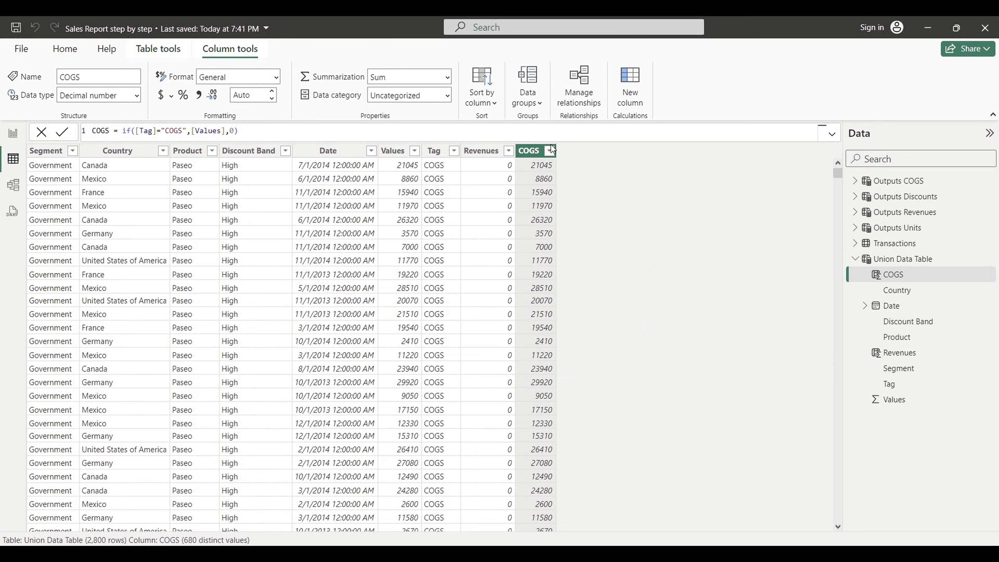
Inspect the COGS column's value list, then review the Tag values.
left_click(551, 151)
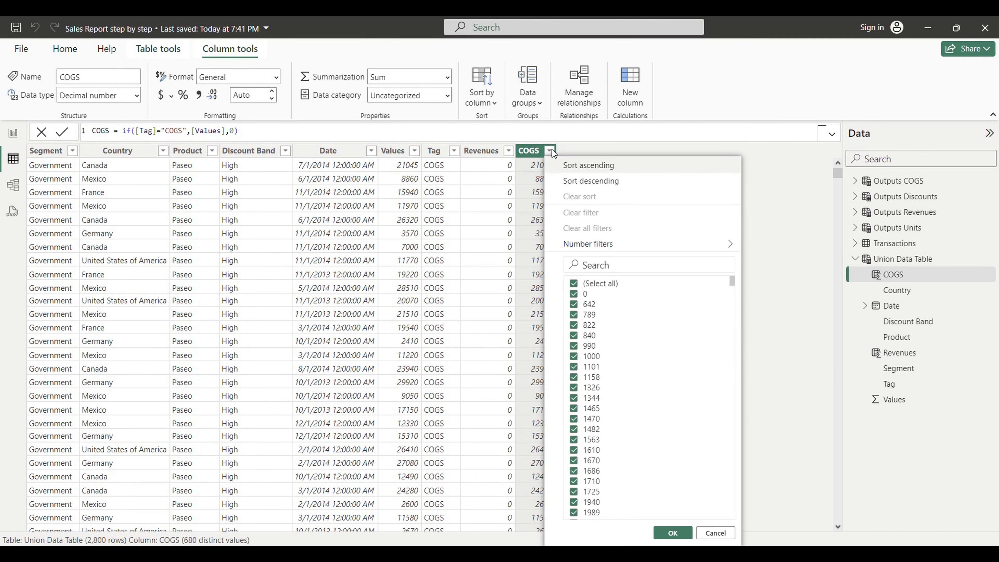
left_click(786, 209)
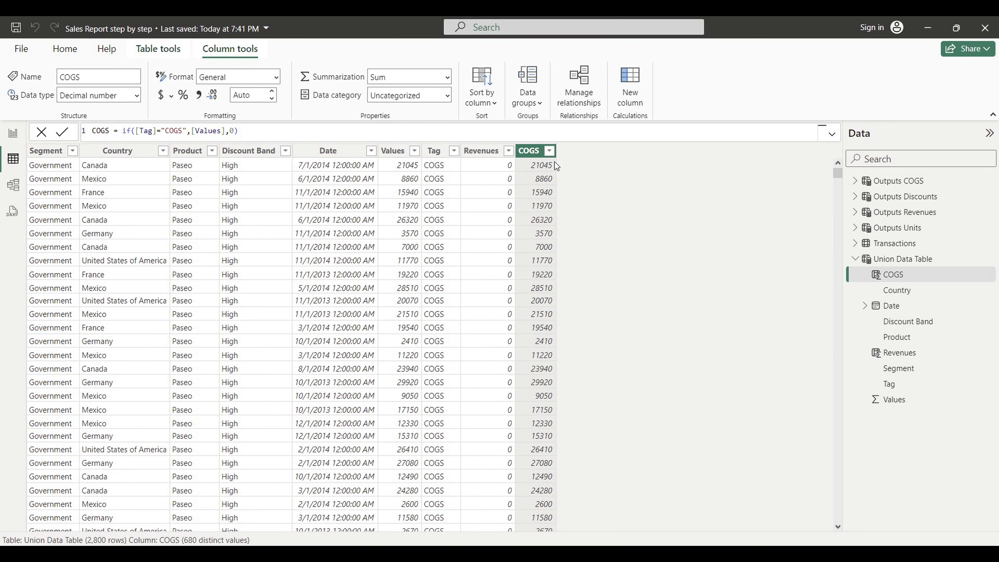
left_click(454, 152)
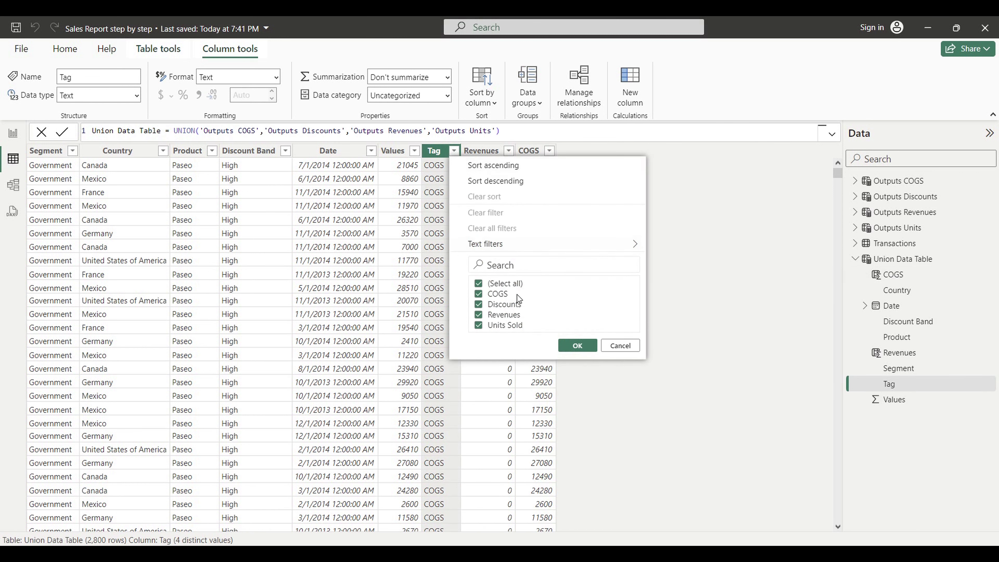
Create the calculated column Discounts = IF([Tag]="Discounts",[Values],0).
left_click(530, 301)
left_click(664, 201)
left_click(632, 97)
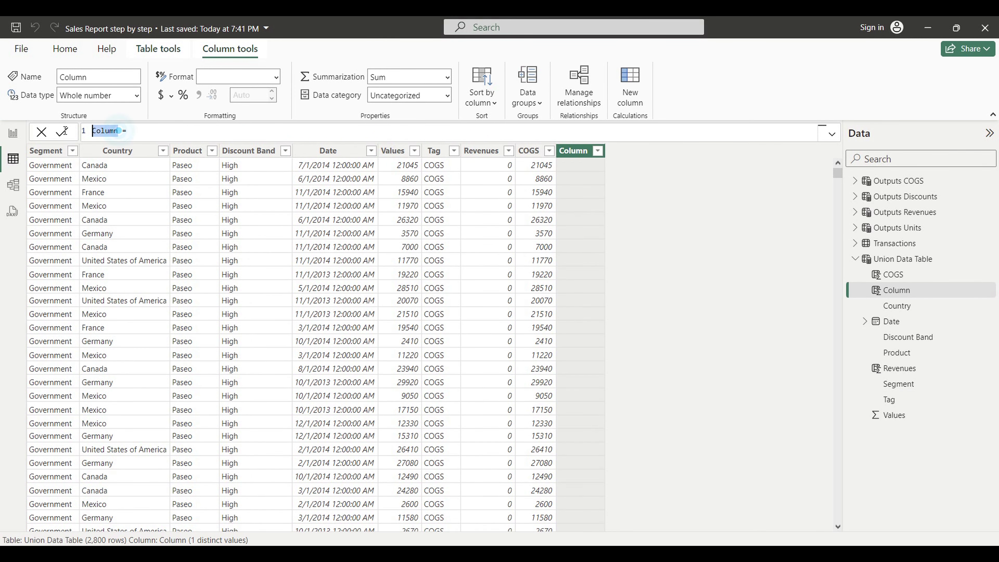
type("Discoumts")
left_click(167, 131)
type("if([t")
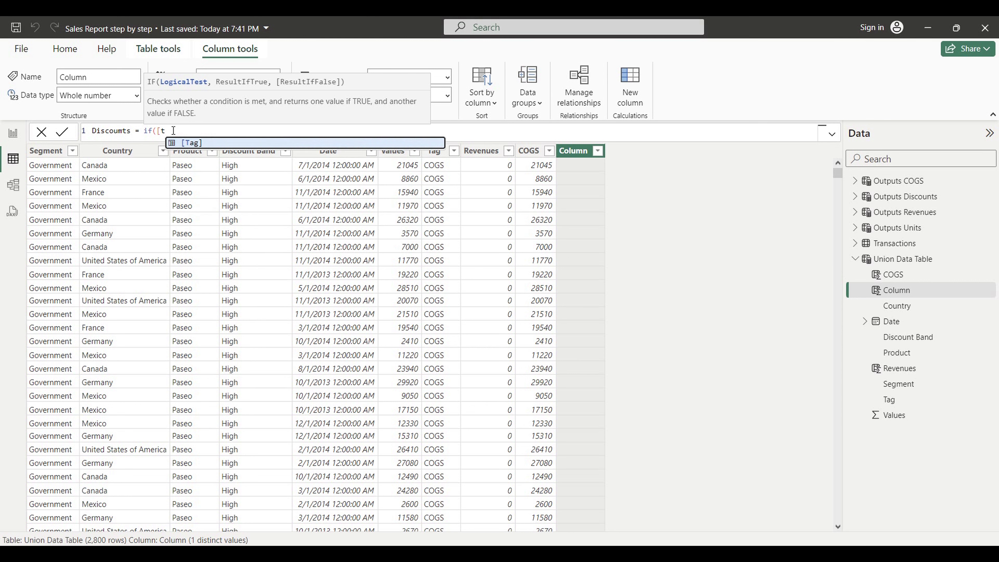
key("Tab")
type("=")
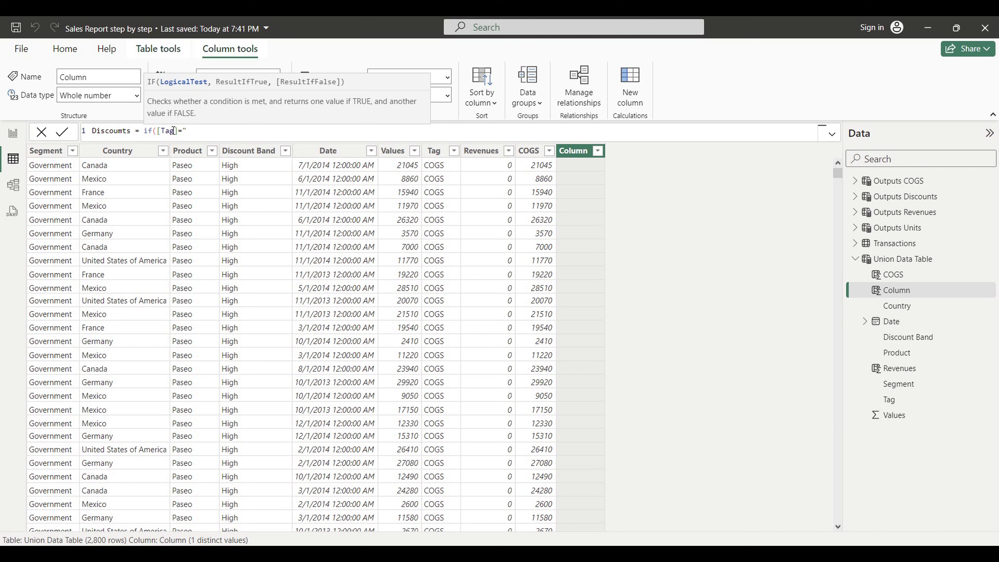
type("\"Discounts\",[v")
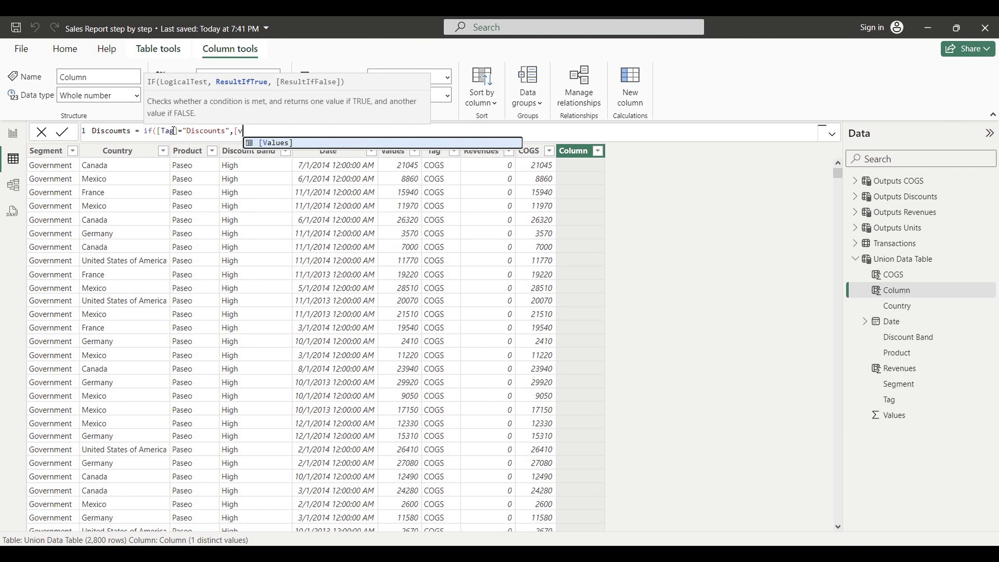
left_click(275, 143)
type(",0")
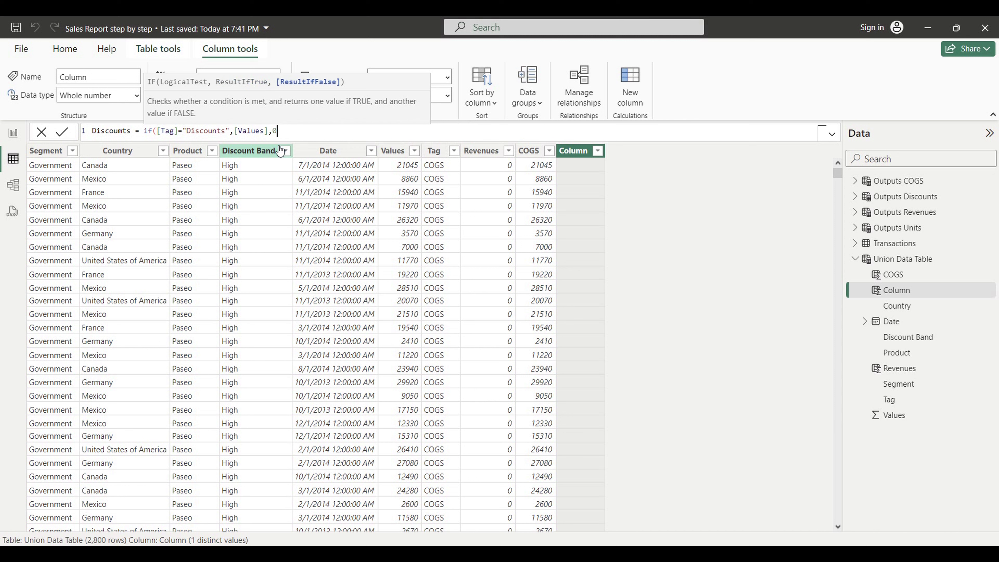
type(")")
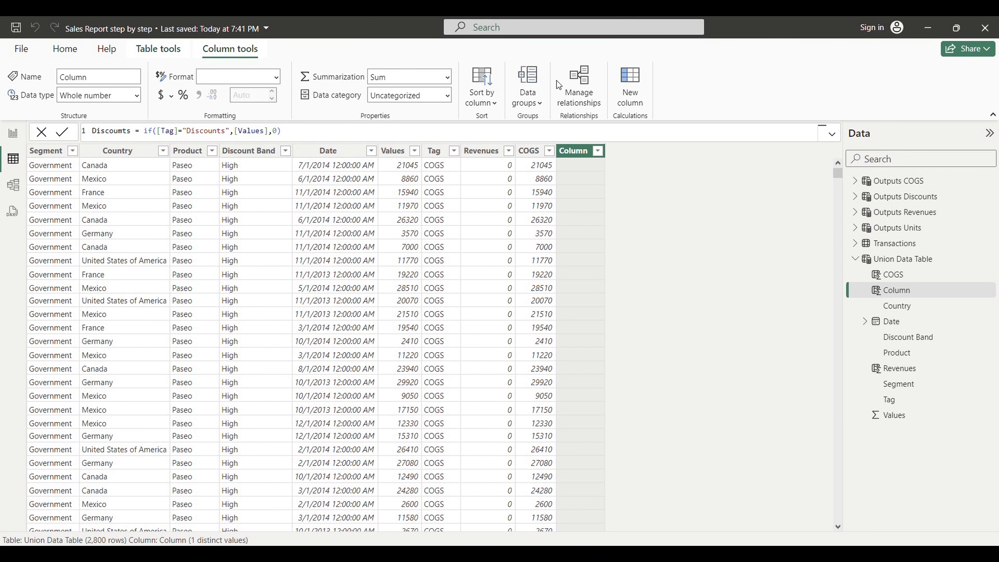
key("Return")
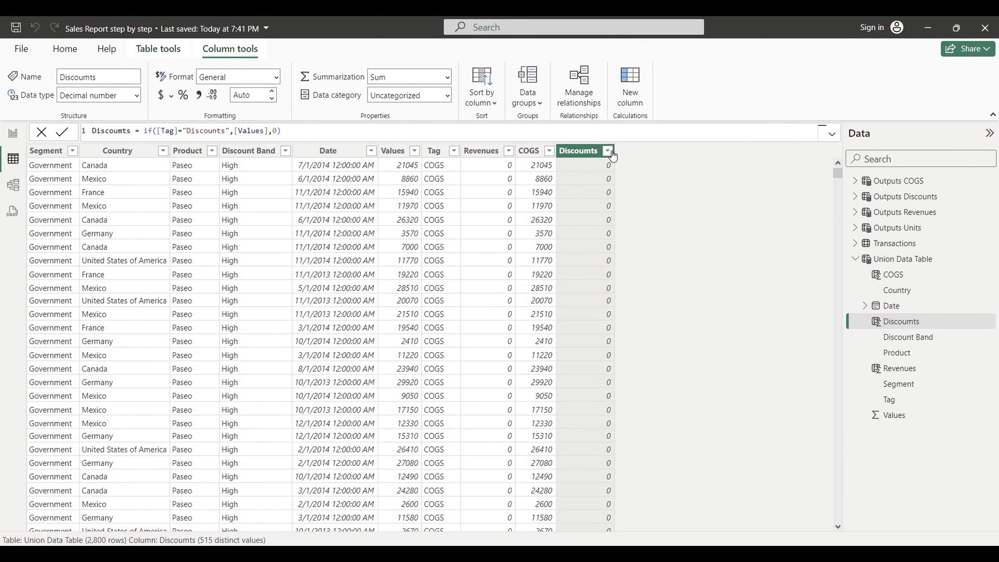
Inspect the Discounts column's value list, then the Tag values.
left_click(608, 151)
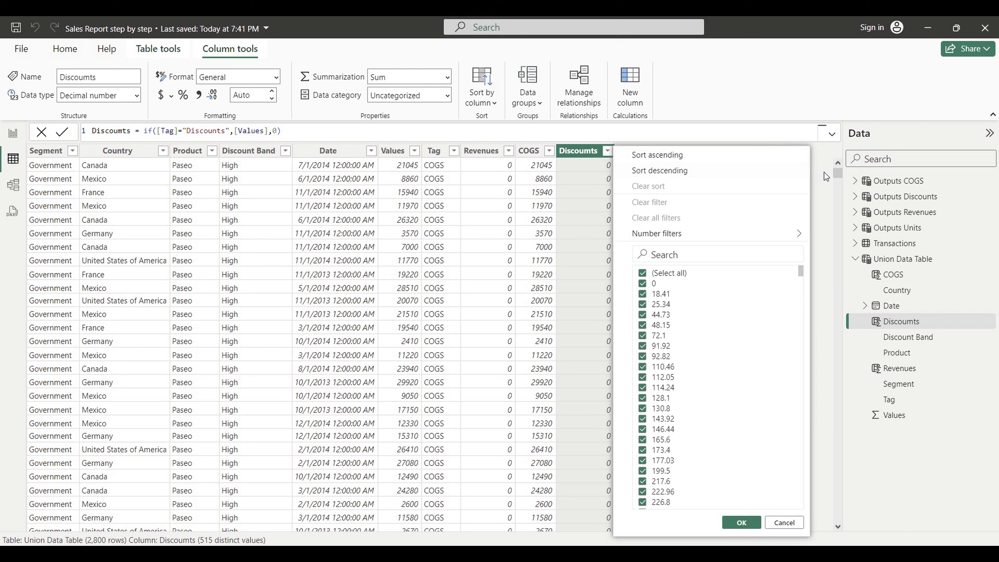
left_click(825, 185)
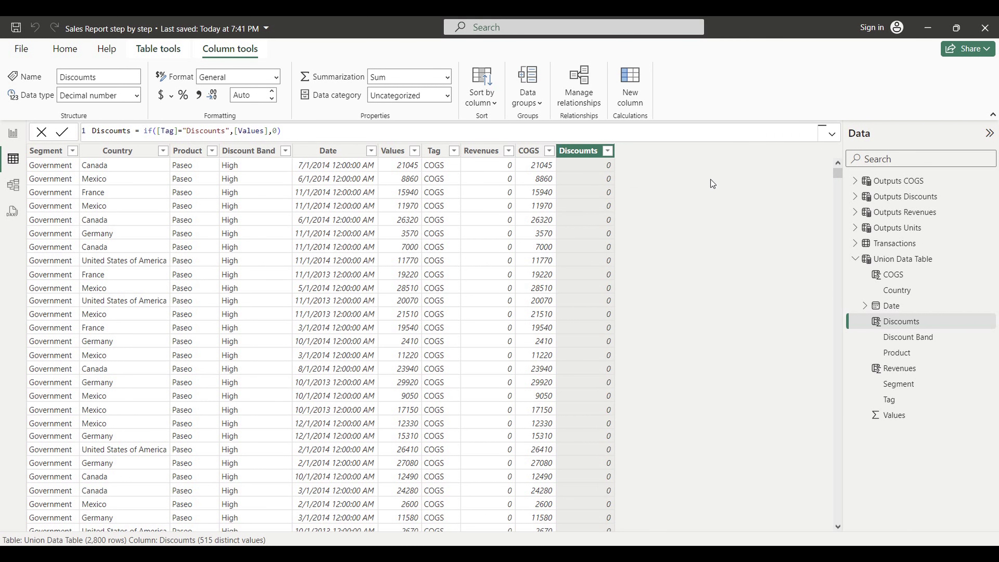
left_click(454, 151)
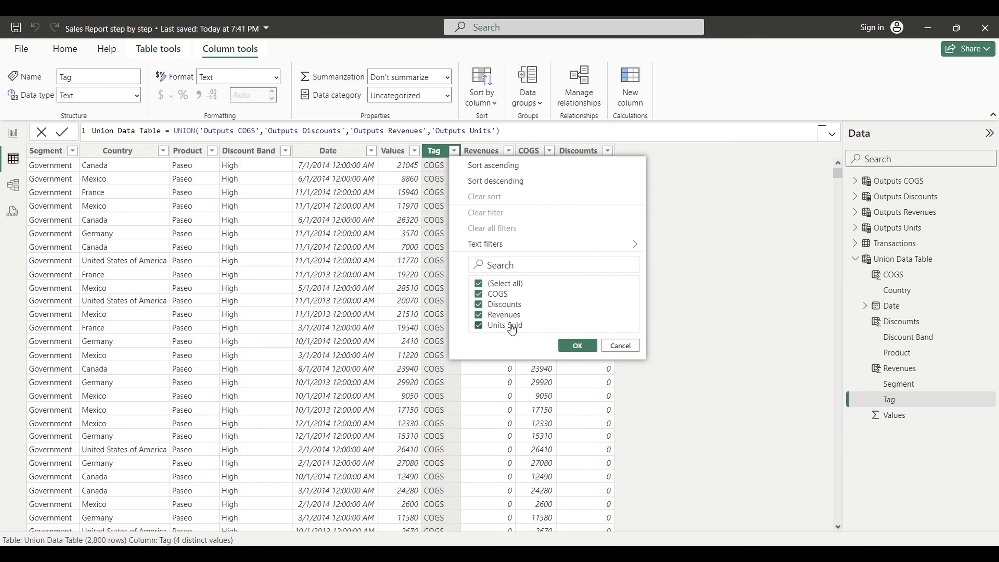
left_click(583, 345)
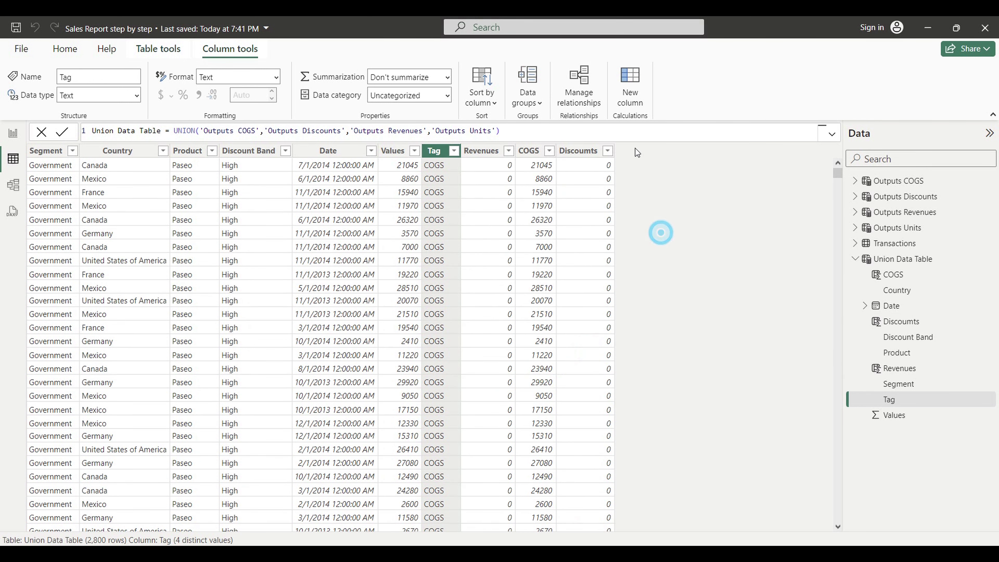
Create the calculated column Units Sold = IF([Tag]="Units Sold",[Values],0).
left_click(630, 86)
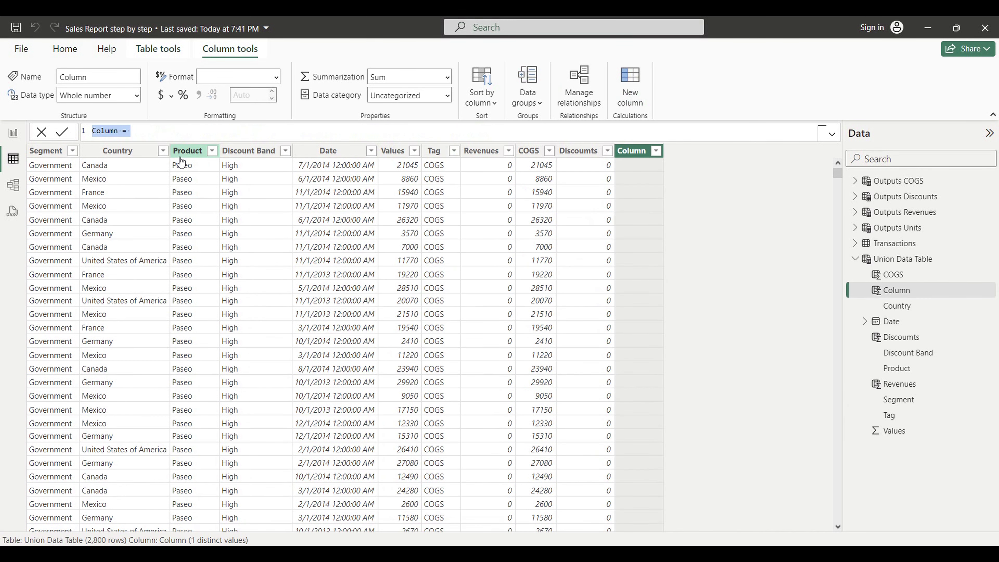
left_click_drag(118, 131, 92, 130)
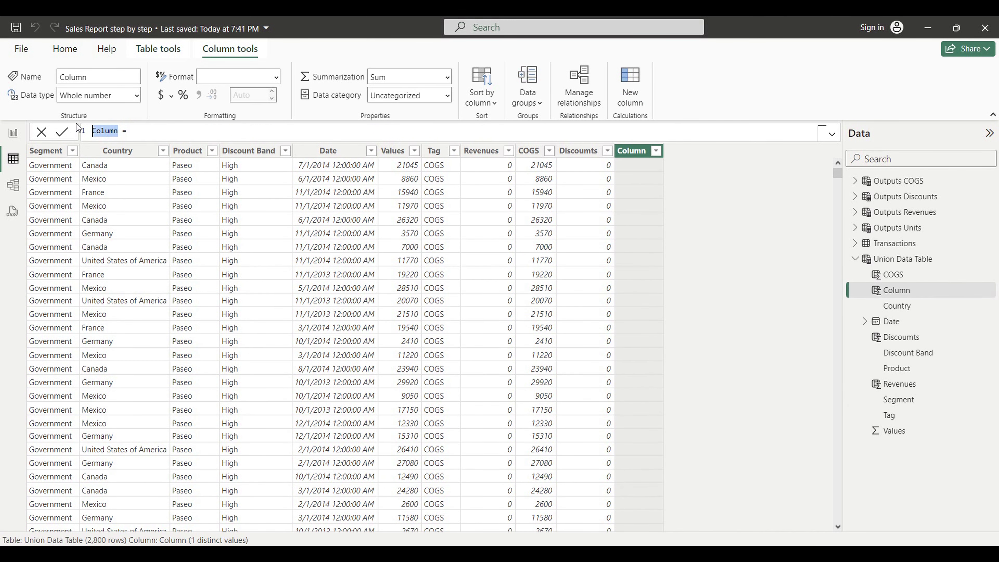
type("Units Sold")
left_click(179, 136)
type("if(")
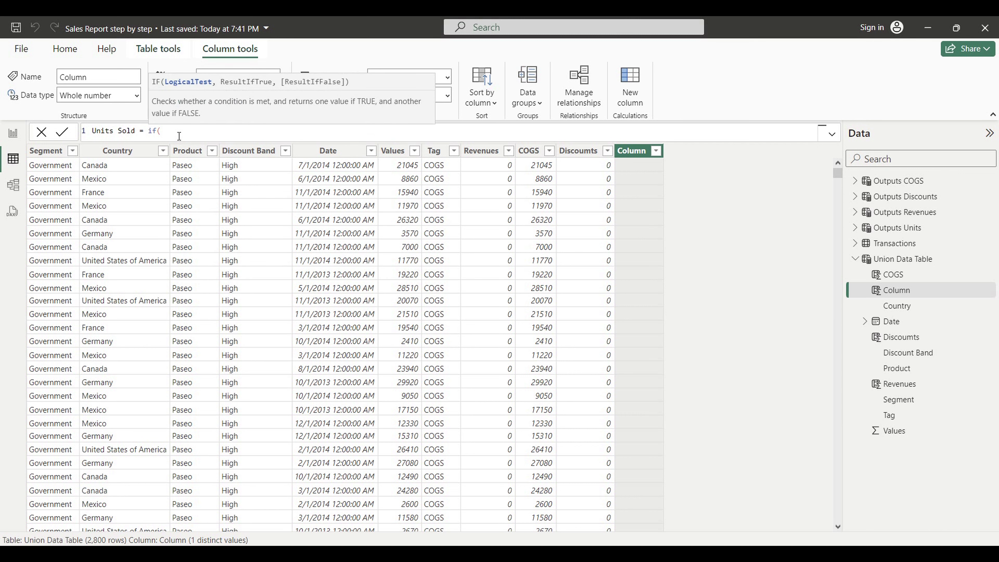
type("[t")
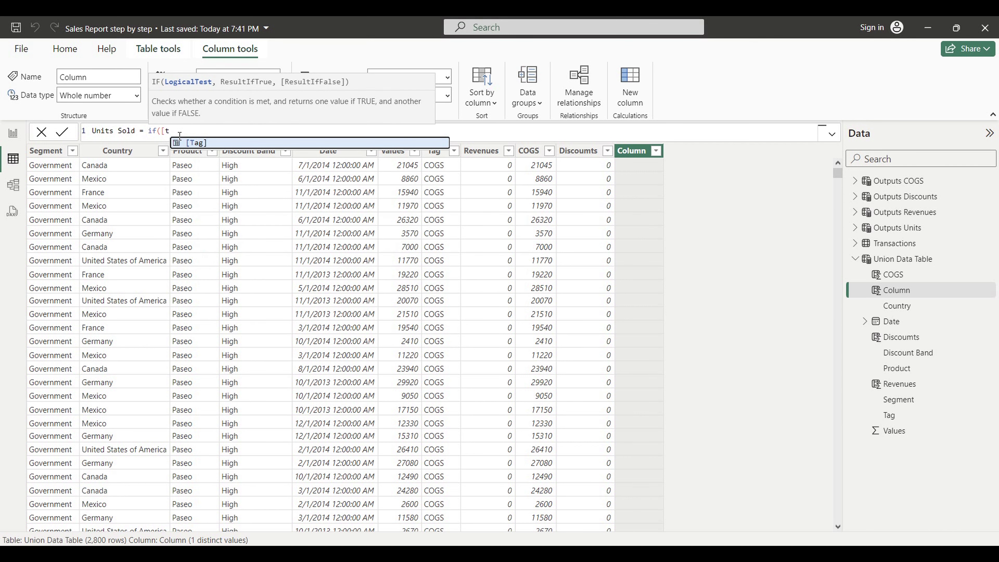
key("Tab")
type("=")
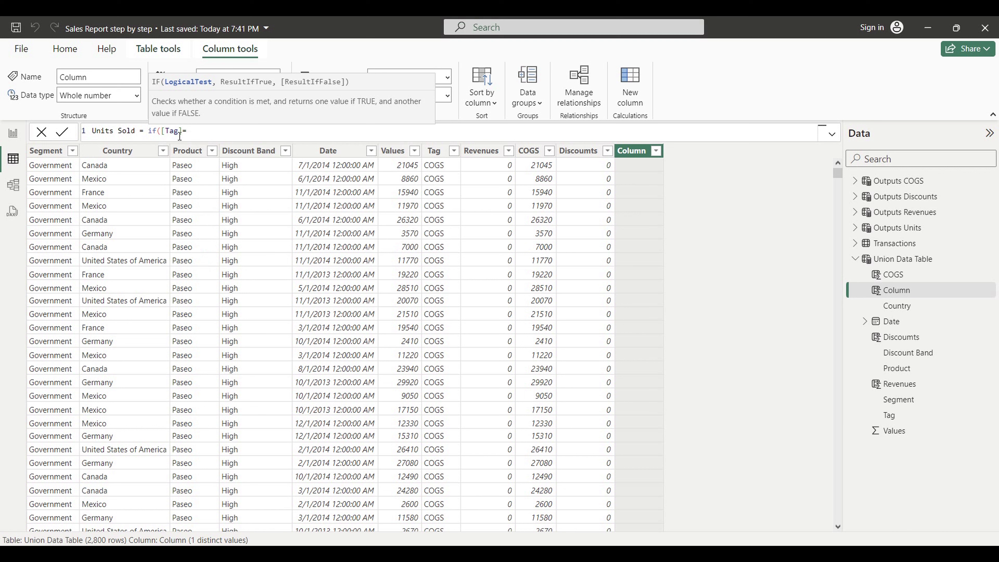
type("\"Units Sold\",[v")
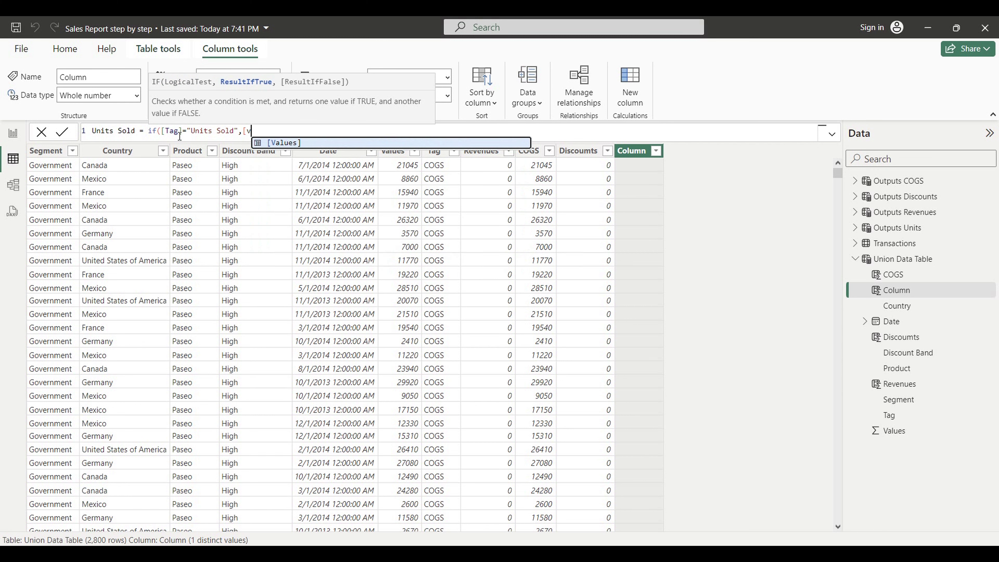
key("Tab")
type(",0)")
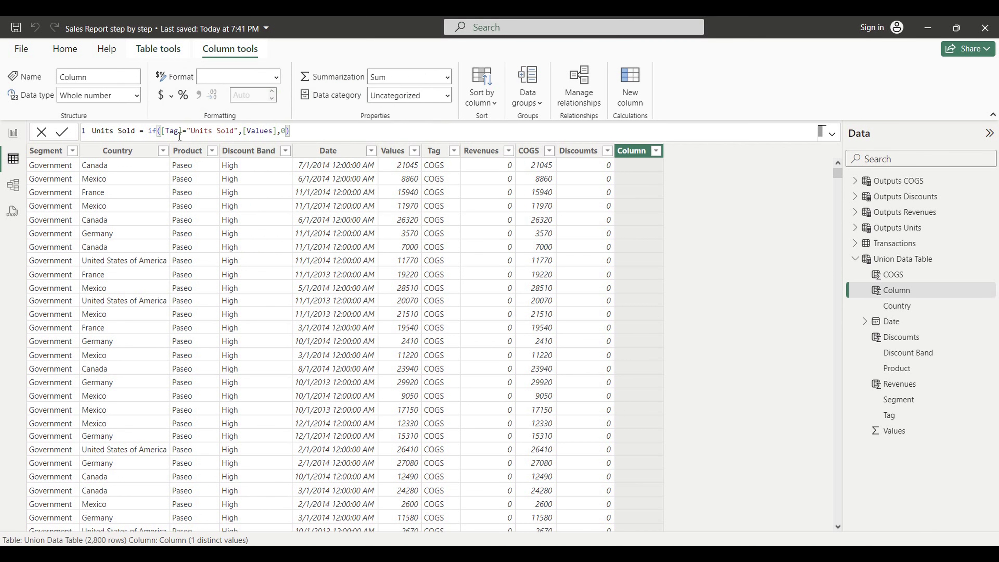
key("Return")
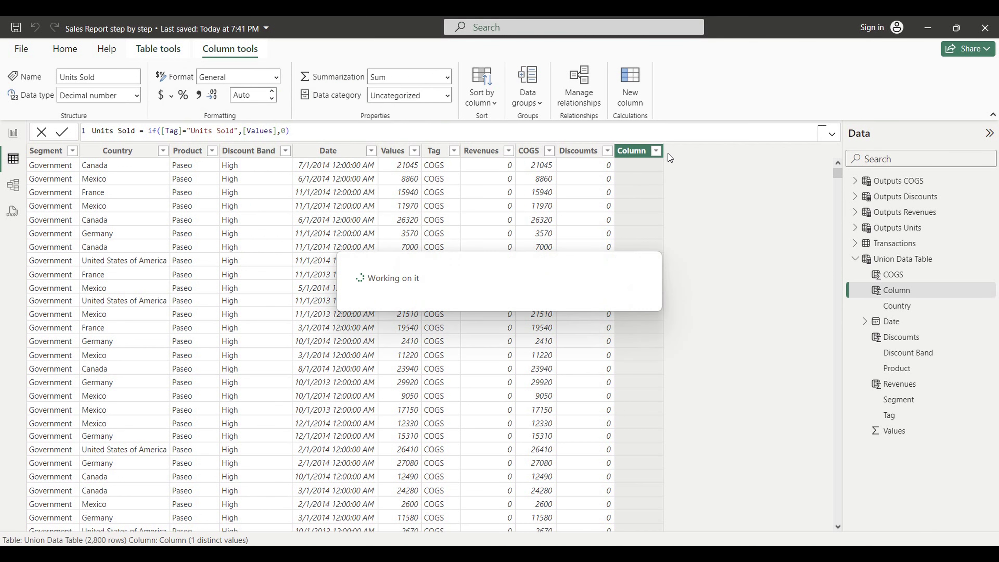
Inspect the Units Sold column's 511 distinct values.
left_click(666, 153)
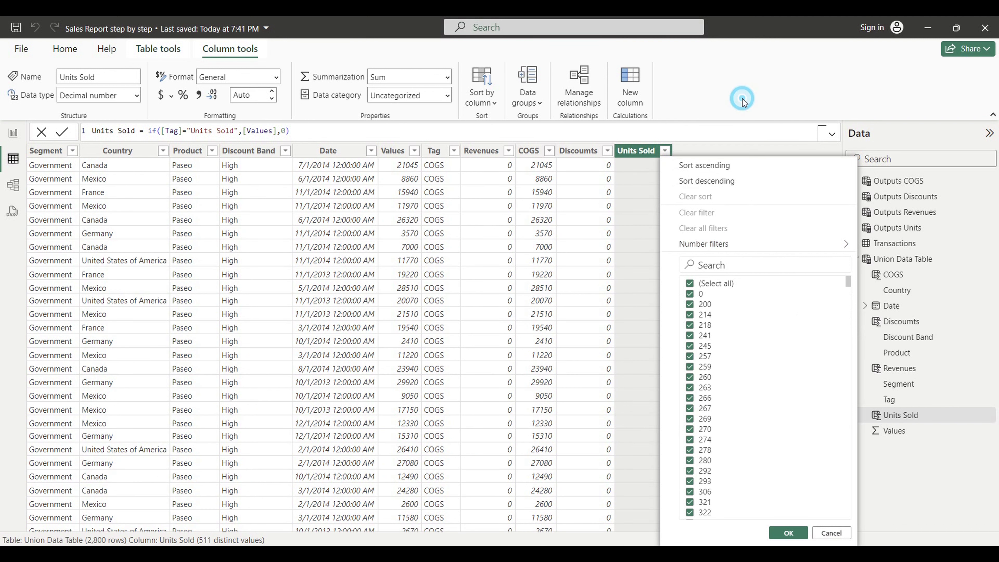
key("Escape")
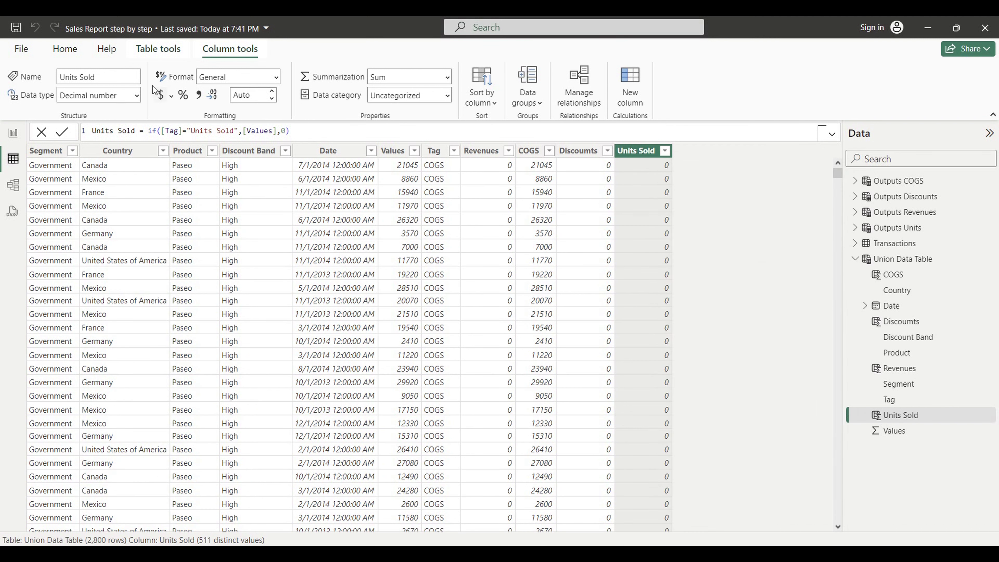
left_click(64, 50)
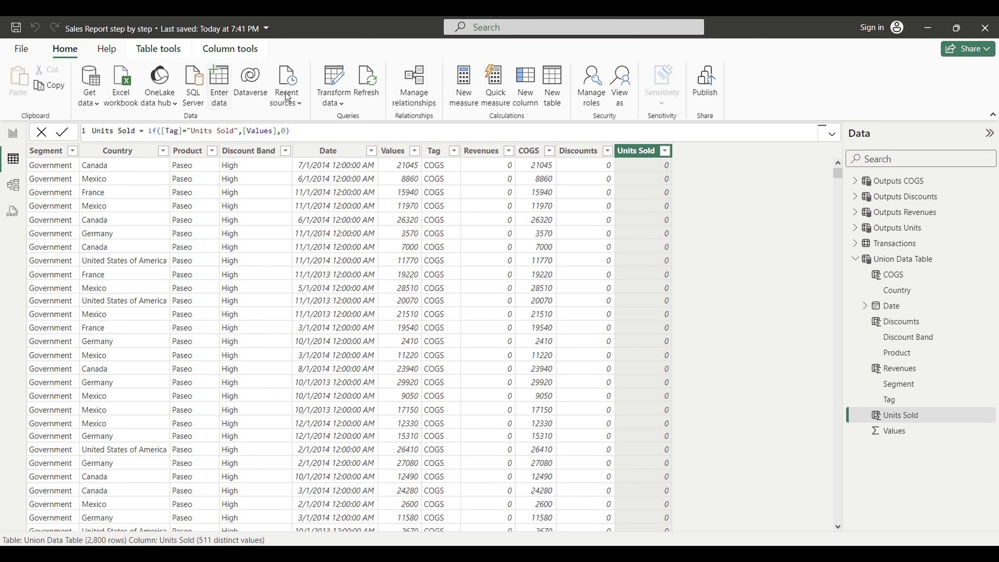
Create a new calculated table and rename it from Table to Measures Table.
left_click(555, 92)
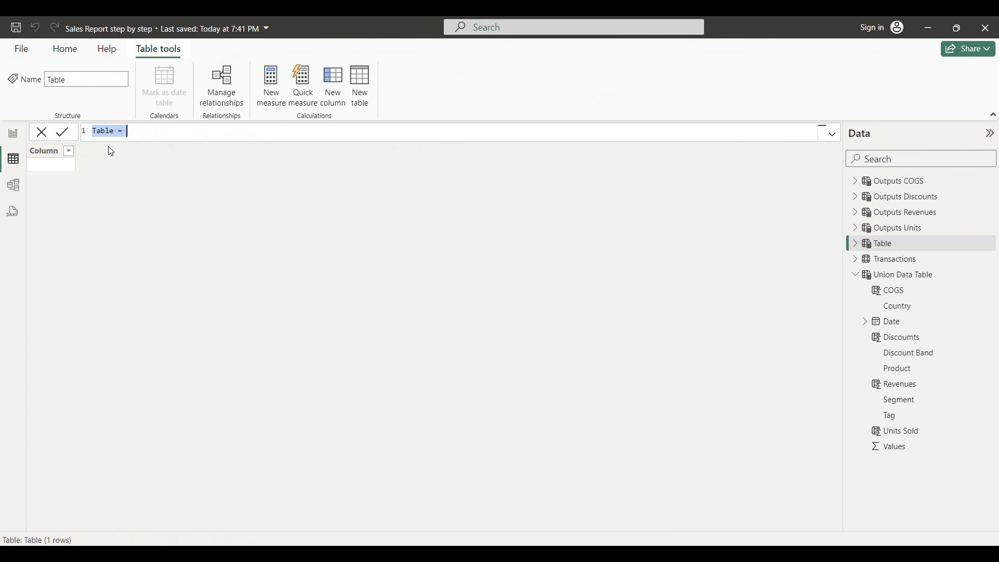
left_click(101, 132)
double_click(107, 131)
type("Measures Table")
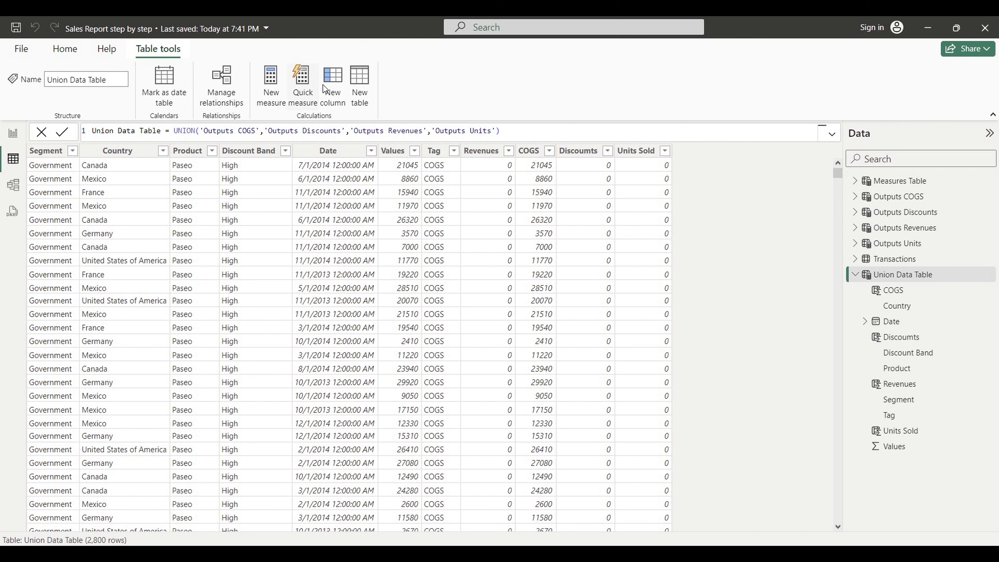
Create the measure Revenues Totals = SUM('Union Data Table'[Revenues]).
left_click(277, 93)
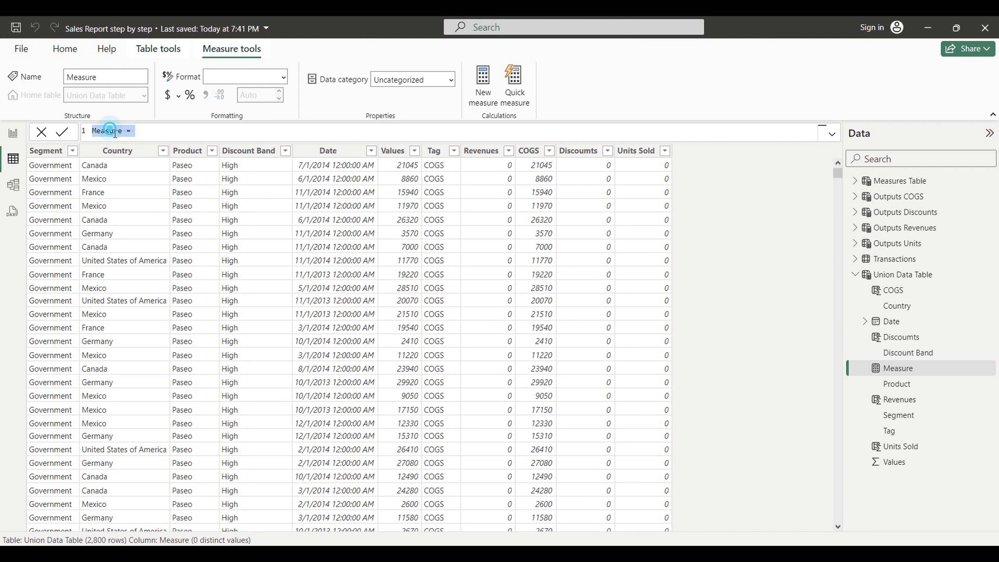
left_click_drag(121, 130, 35, 108)
type("Revenues Totals")
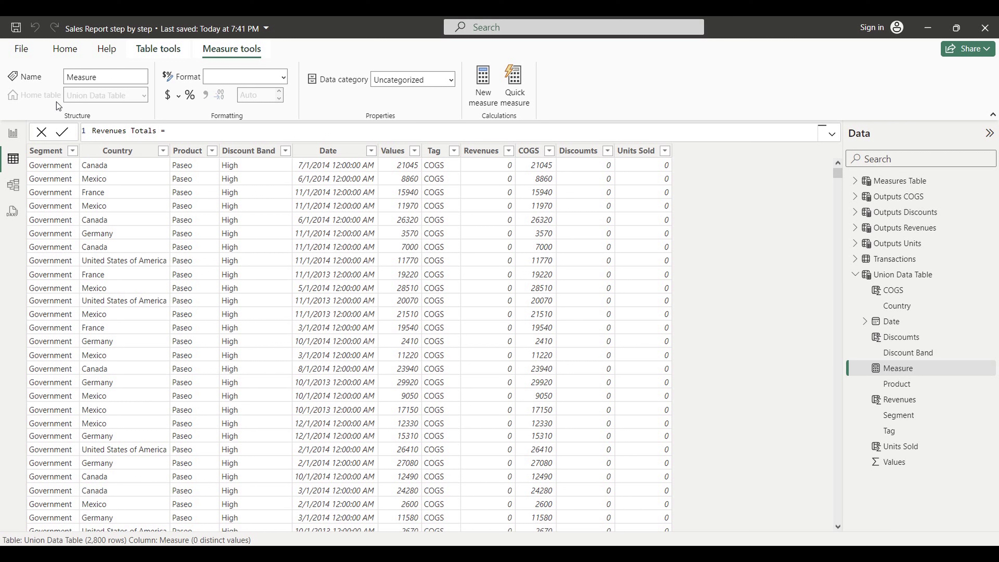
left_click(190, 132)
type("sum")
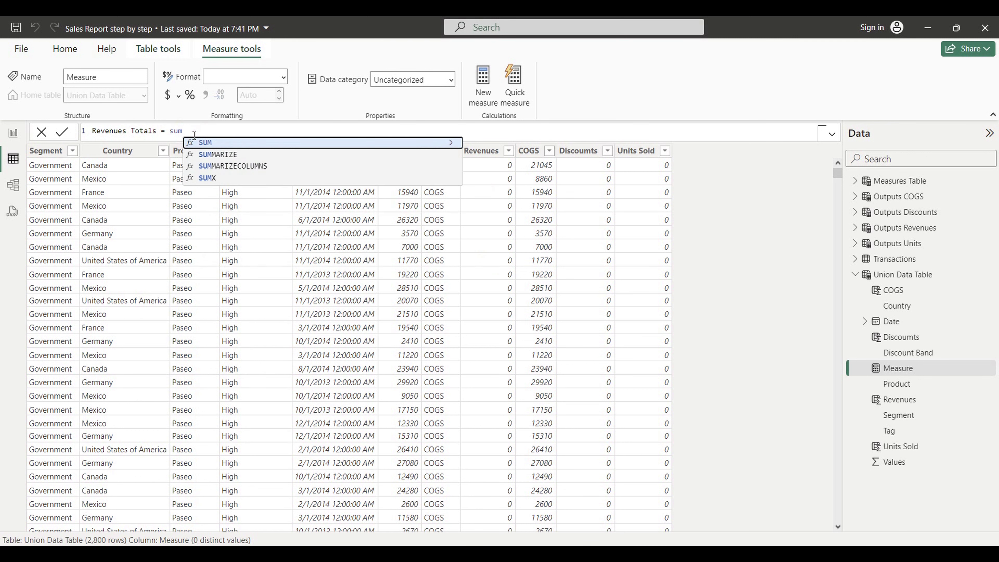
type("(")
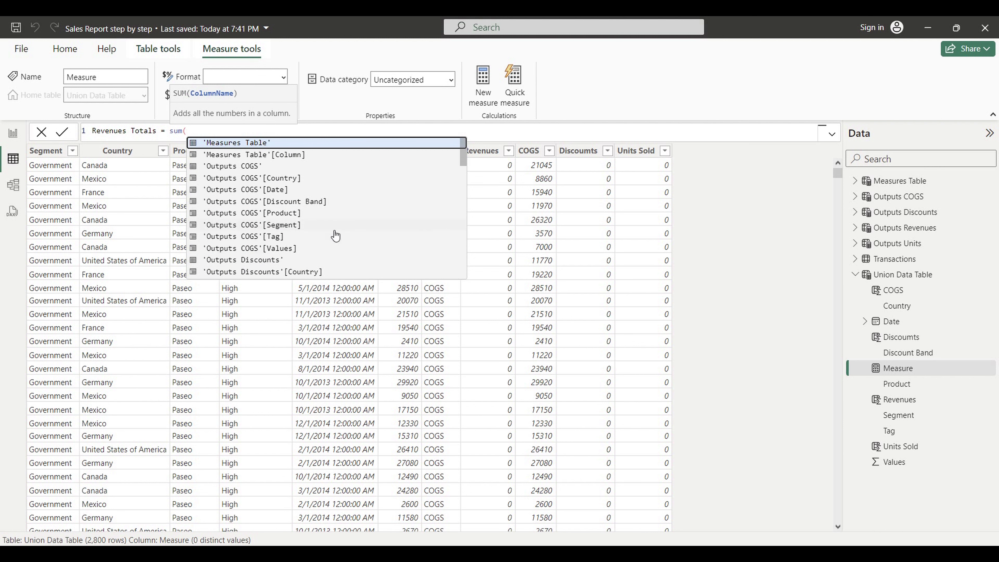
scroll(291, 248, "down", 6)
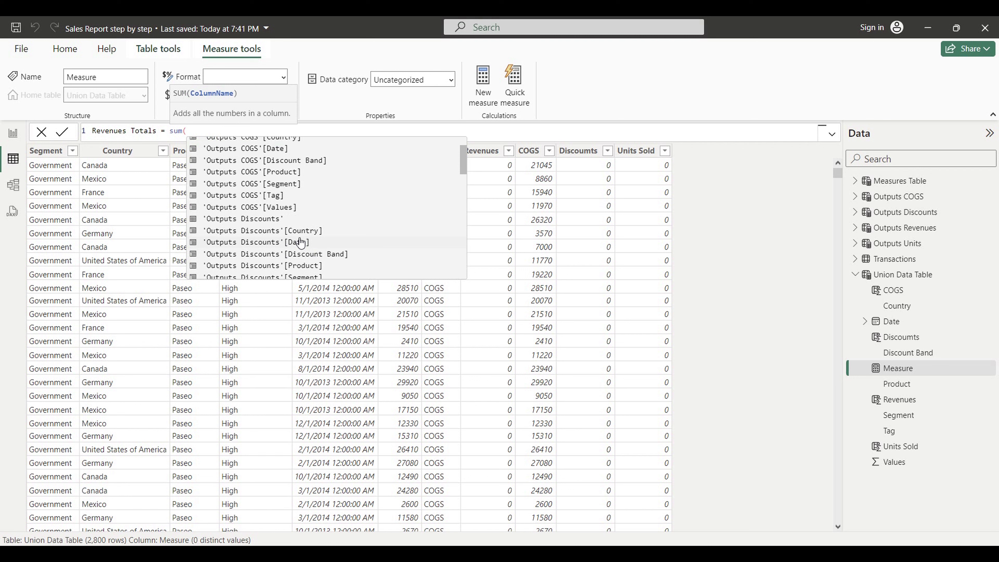
scroll(301, 243, "down", 3)
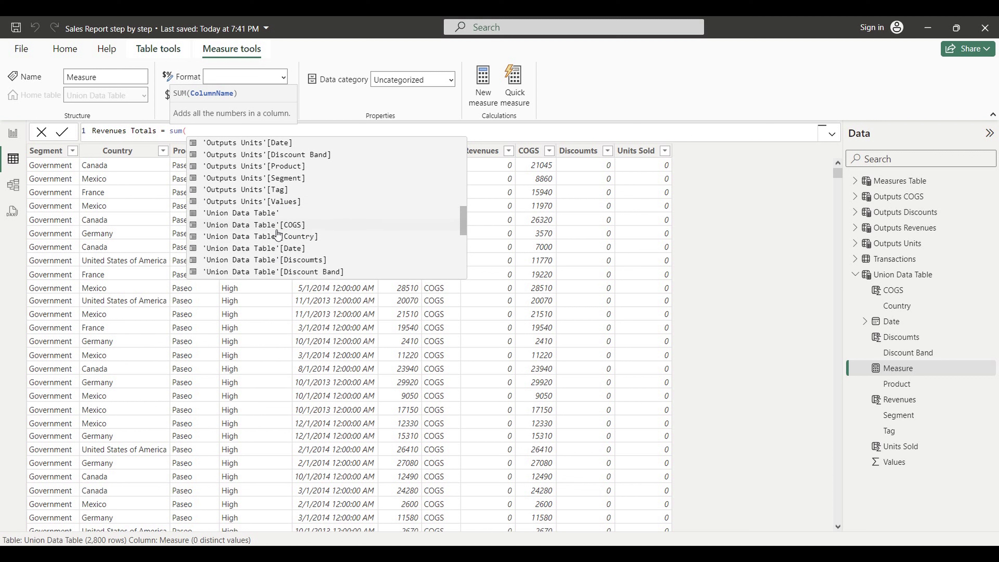
scroll(277, 242, "down", 4)
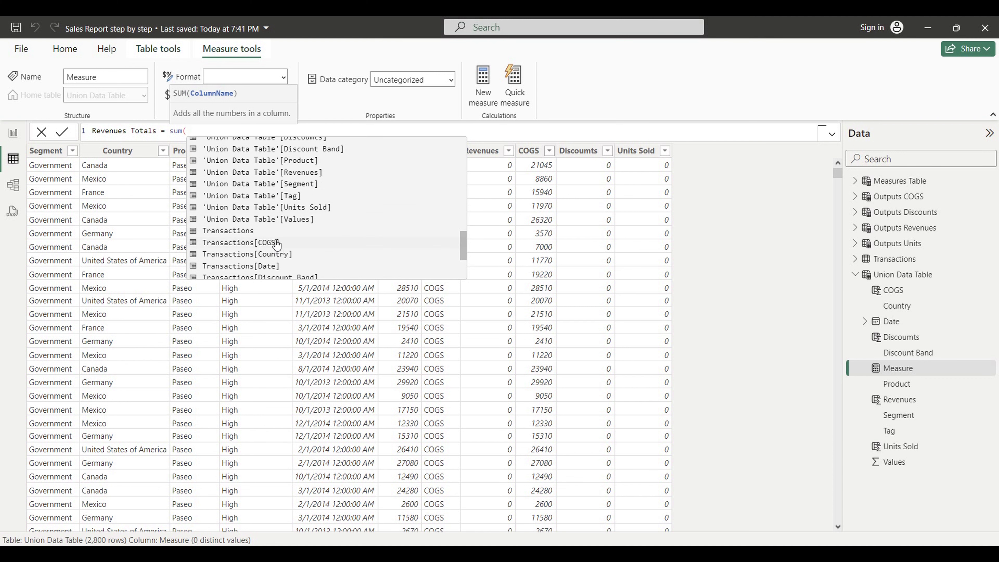
left_click(274, 173)
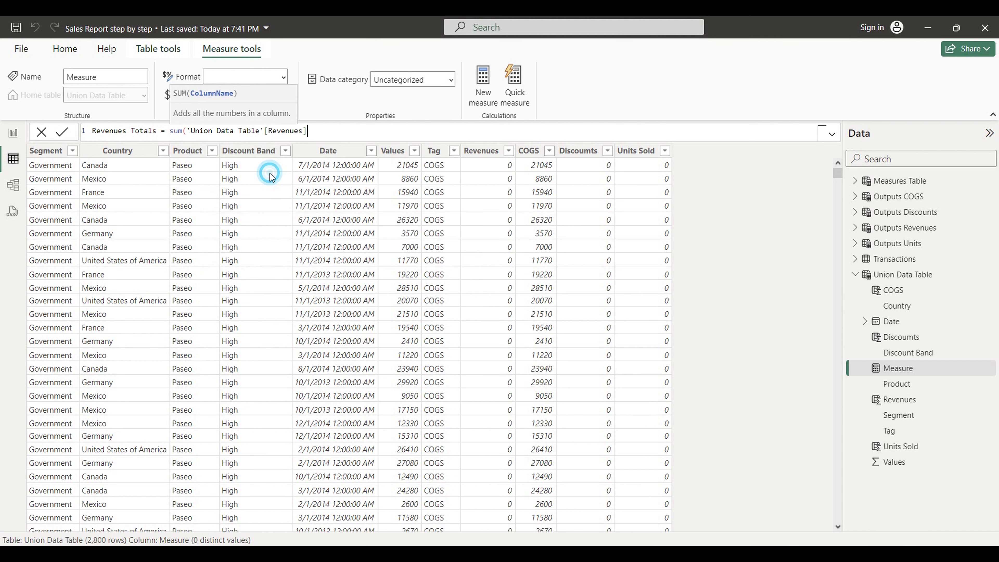
type(")")
left_click(327, 134)
key("ctrl+a")
key("ctrl+c")
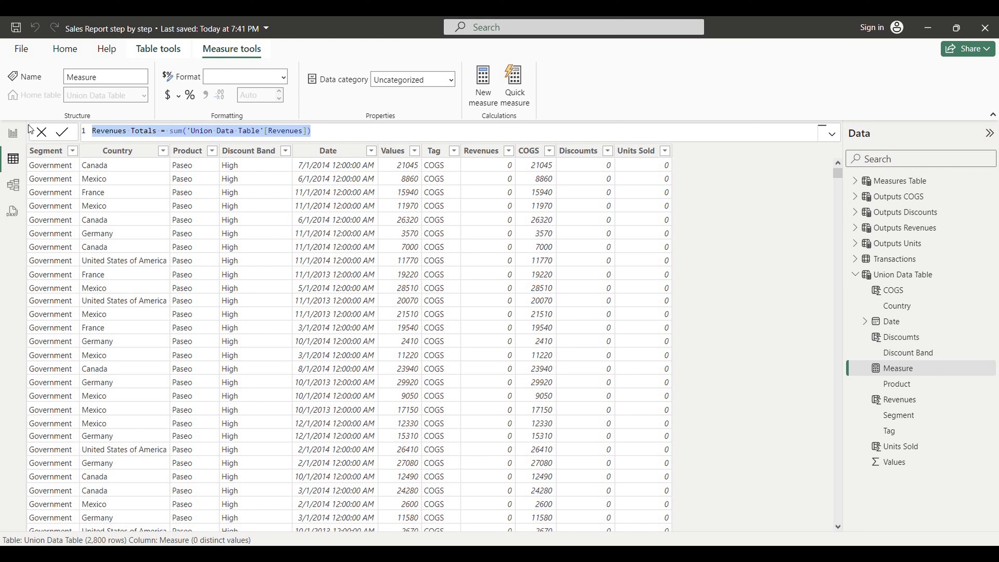
key("Return")
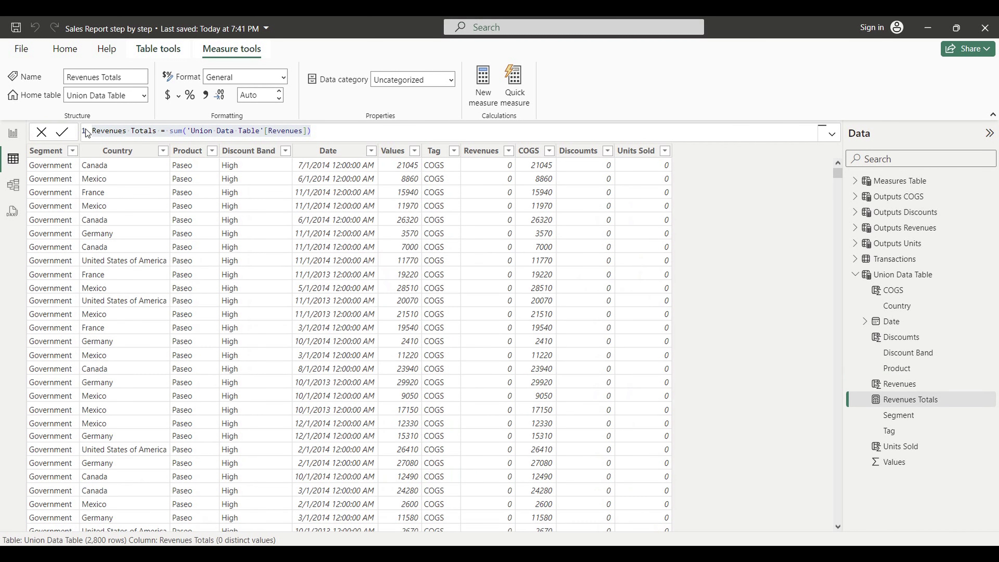
Give Revenues Totals thousands separators and set its home table to Measures Table.
left_click(206, 95)
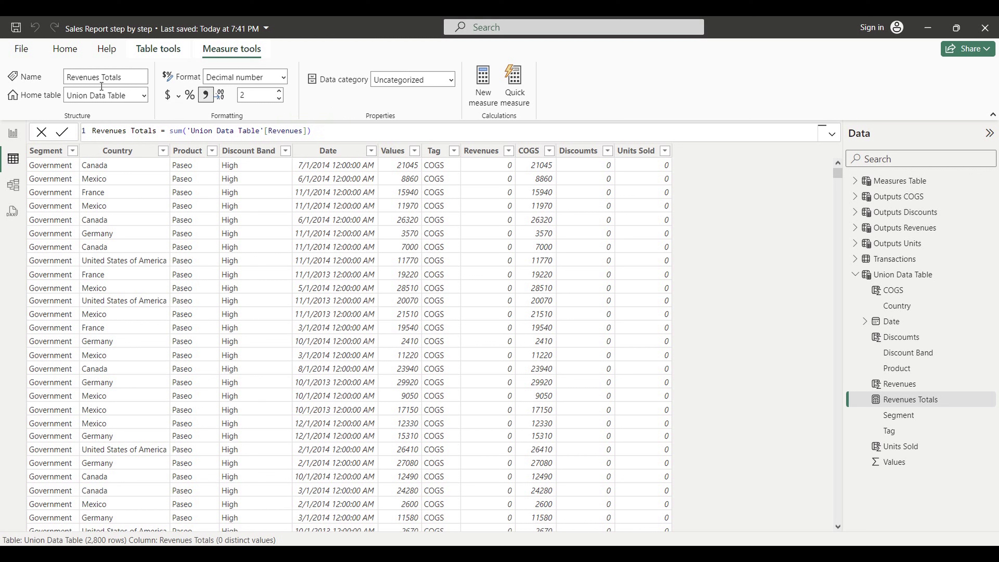
left_click(144, 96)
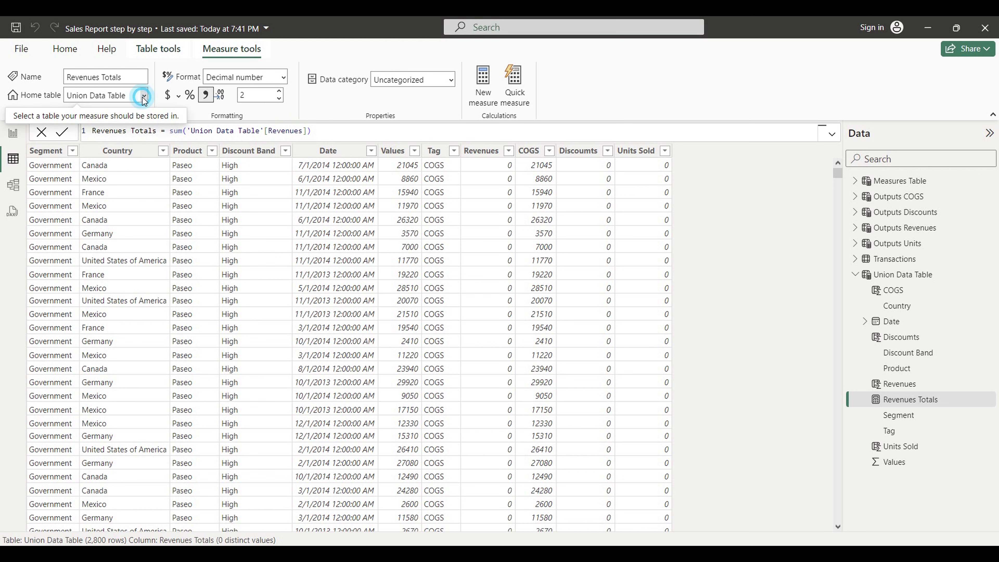
left_click(121, 111)
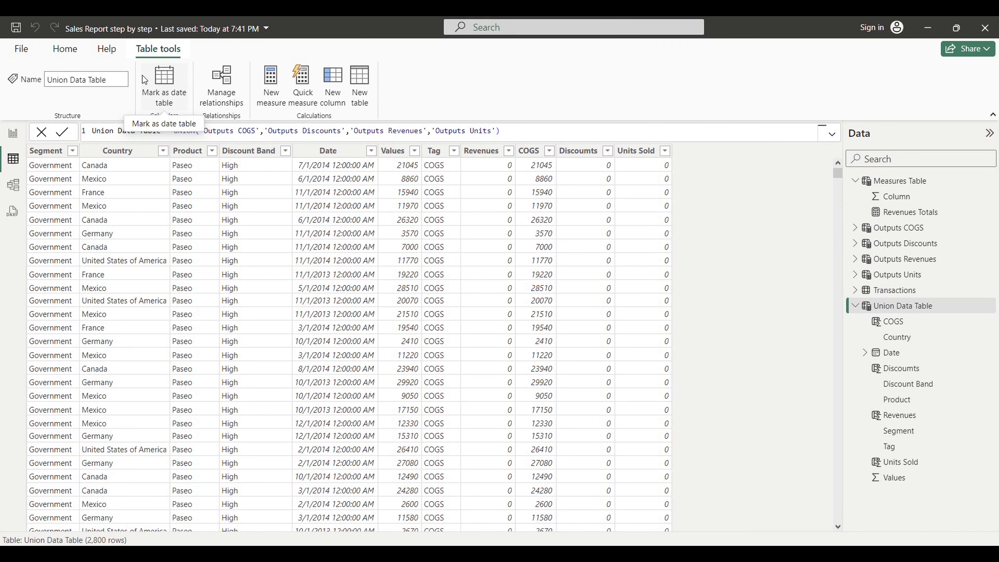
Create the measure COGS Totals = sum('Union Data Table'[COGS]) from the pasted Revenues Totals formula.
left_click(276, 92)
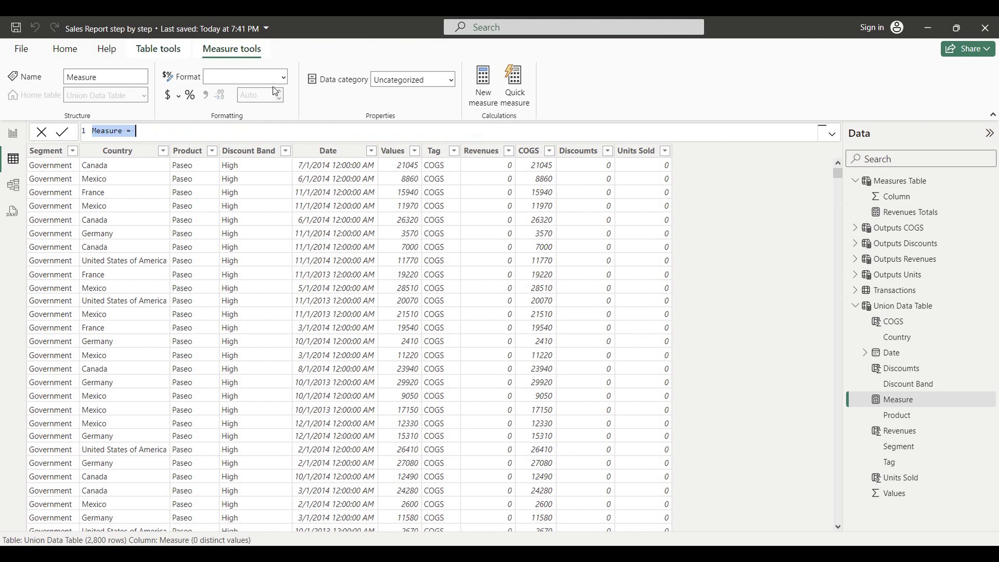
key("ctrl+v")
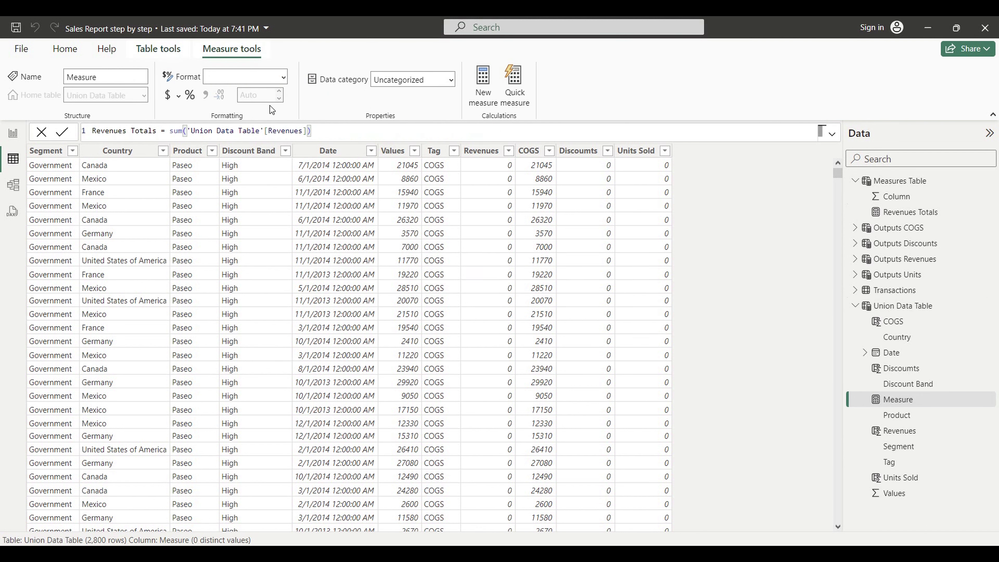
left_click(128, 132)
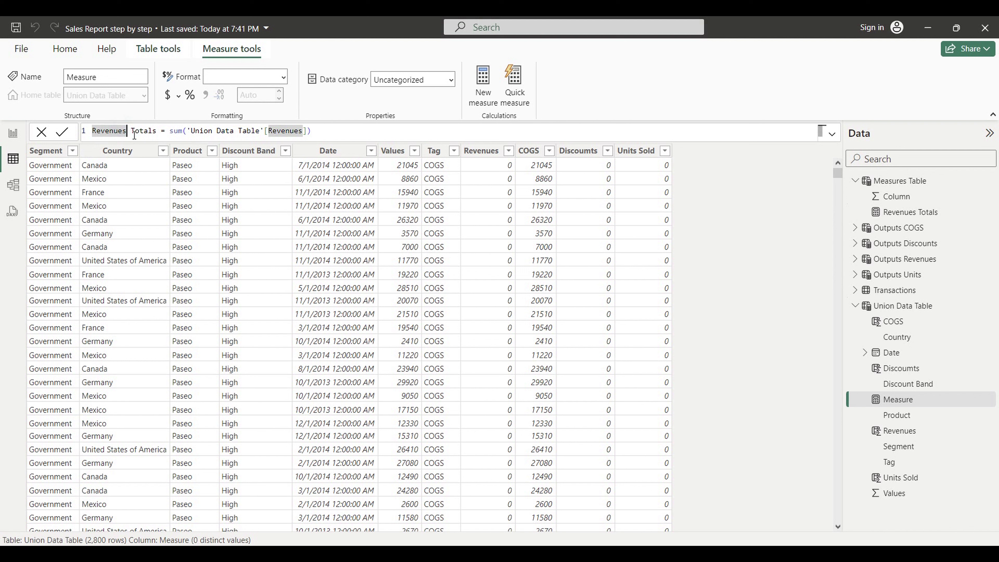
left_click_drag(131, 133, 94, 134)
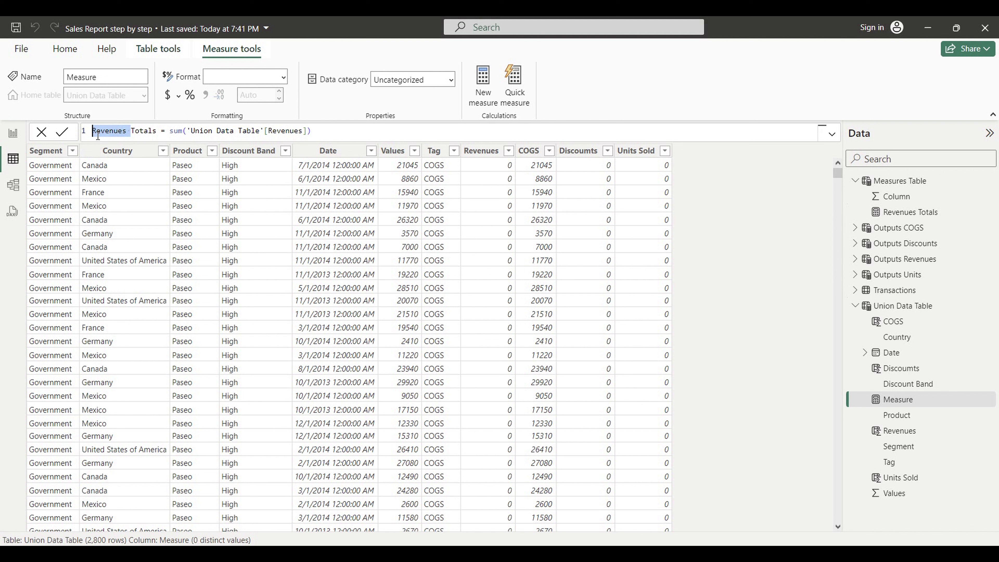
type("COGS")
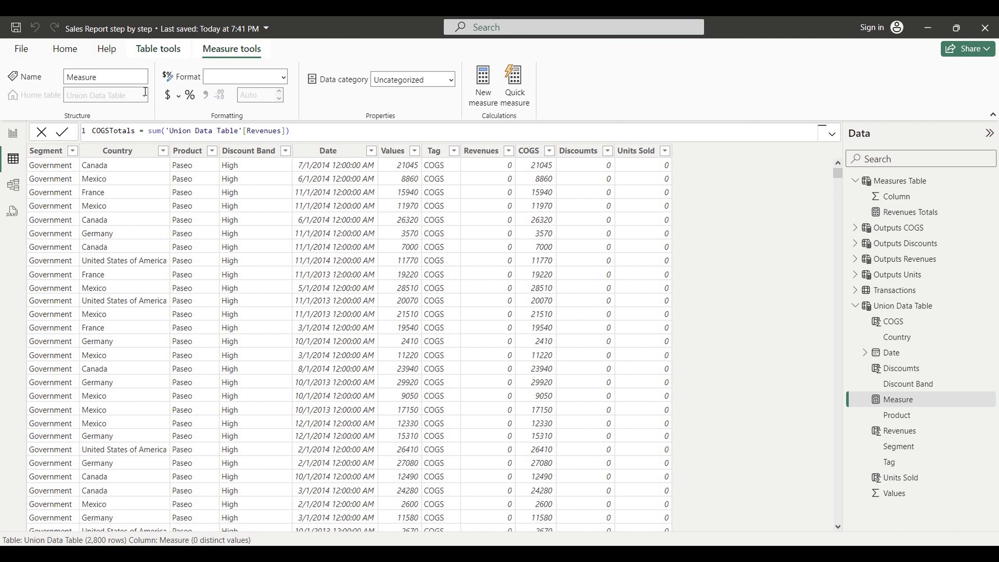
left_click_drag(251, 133, 288, 133)
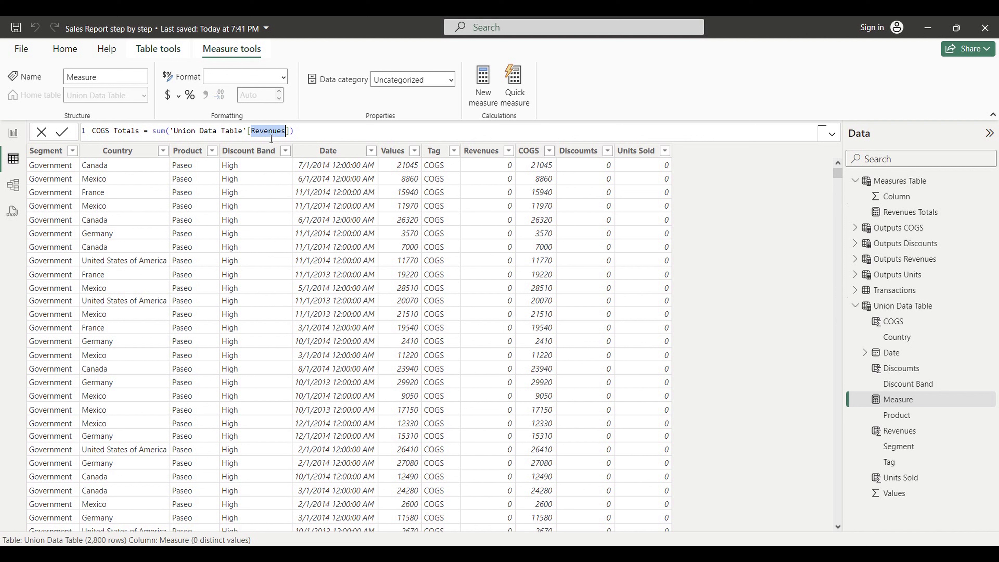
type("CO")
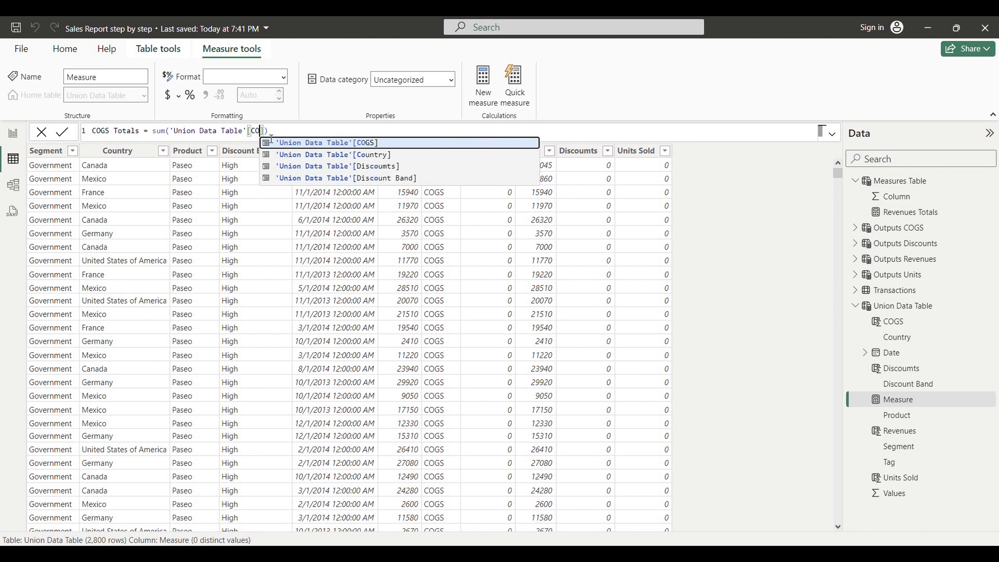
left_click(371, 145)
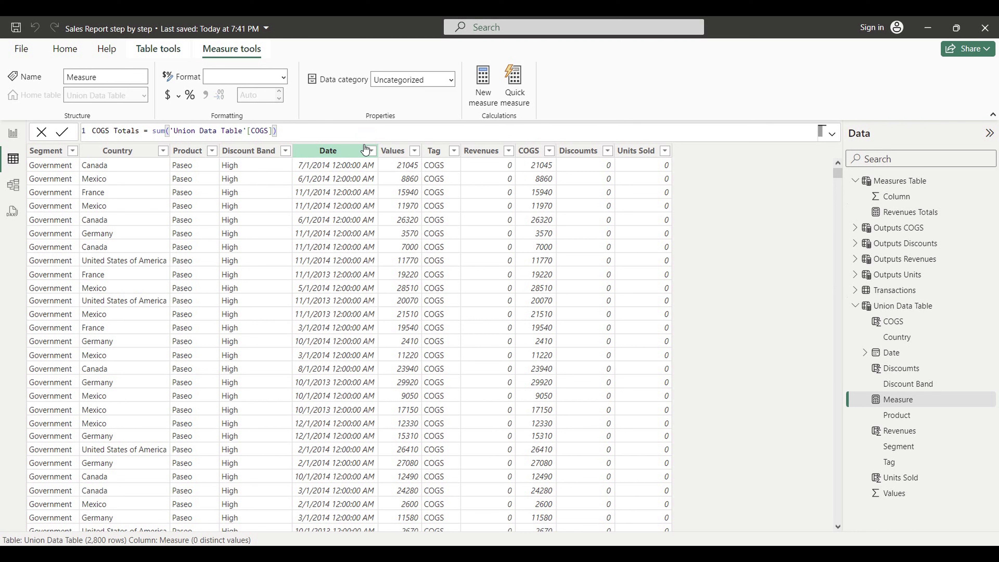
key("Return")
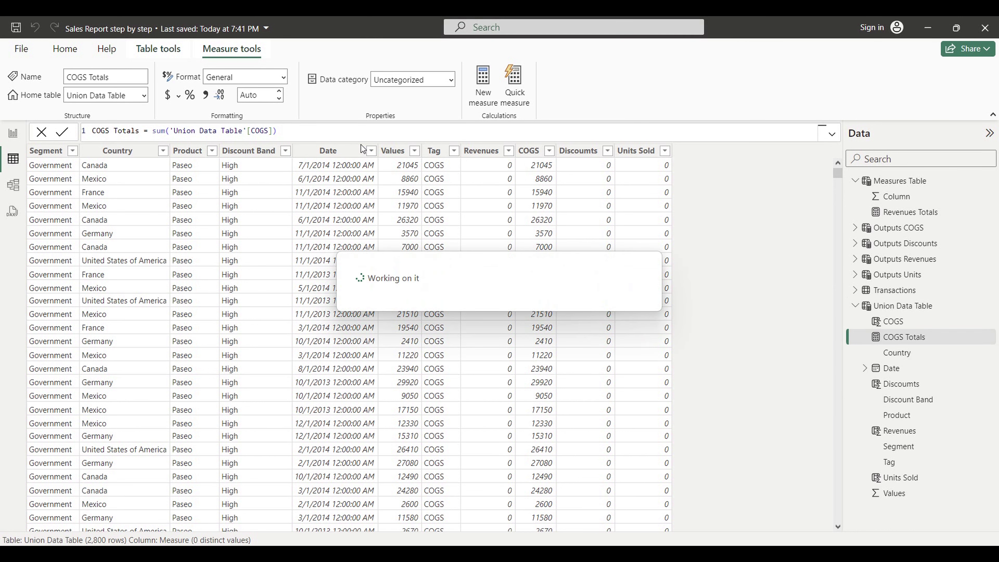
left_click(144, 97)
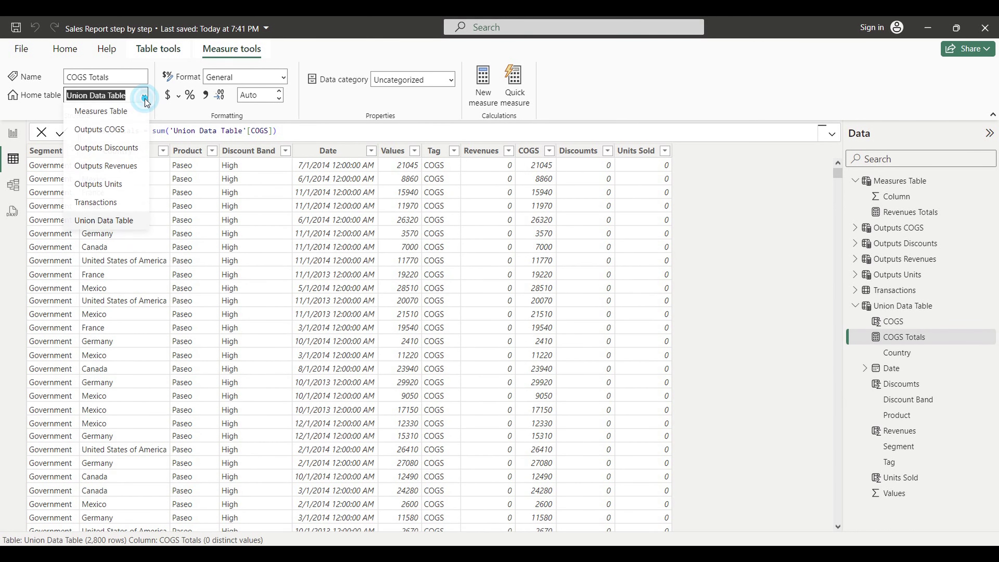
Move COGS Totals into Measures Table and format it as Currency with 2 decimal places.
left_click(127, 114)
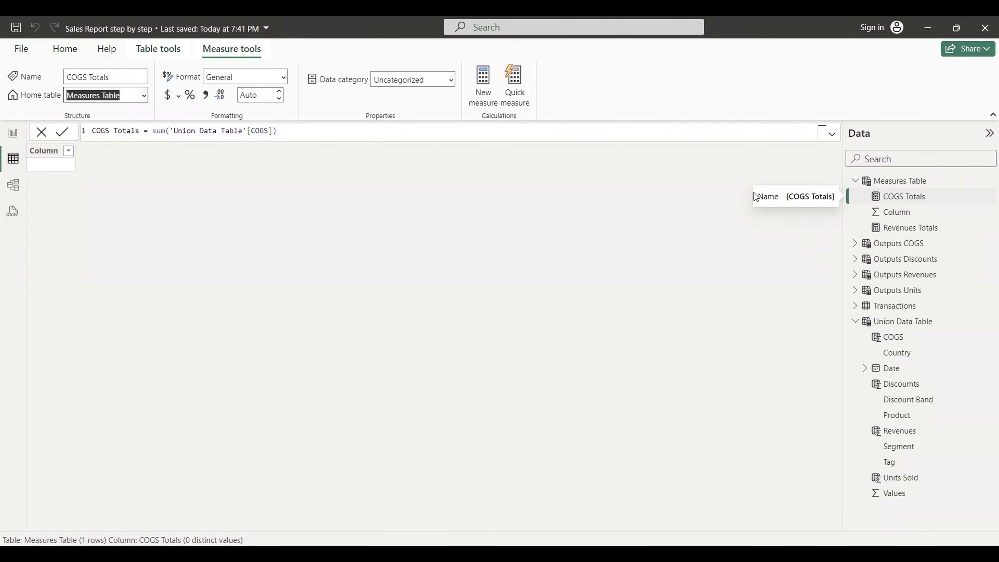
left_click(279, 92)
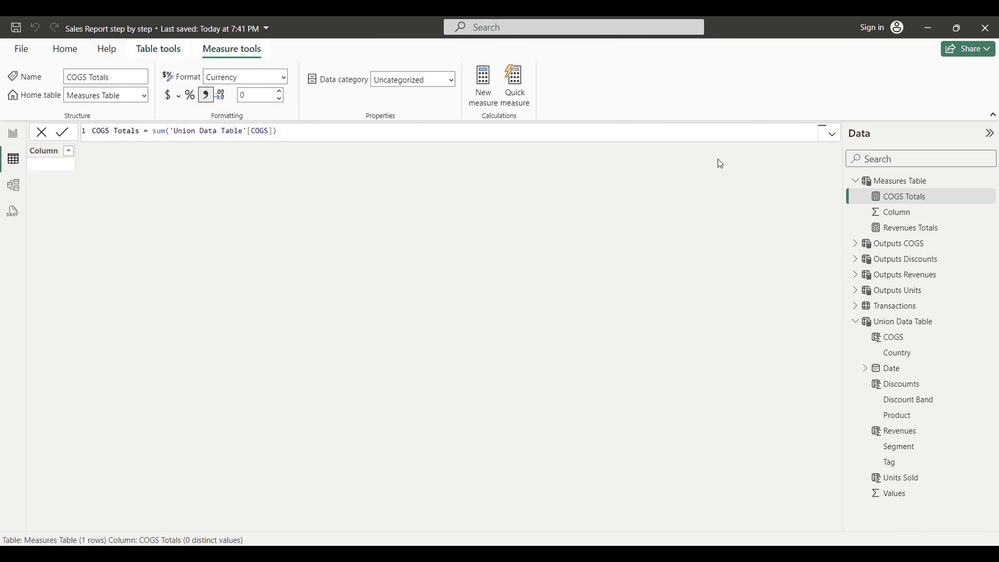
left_click(920, 232)
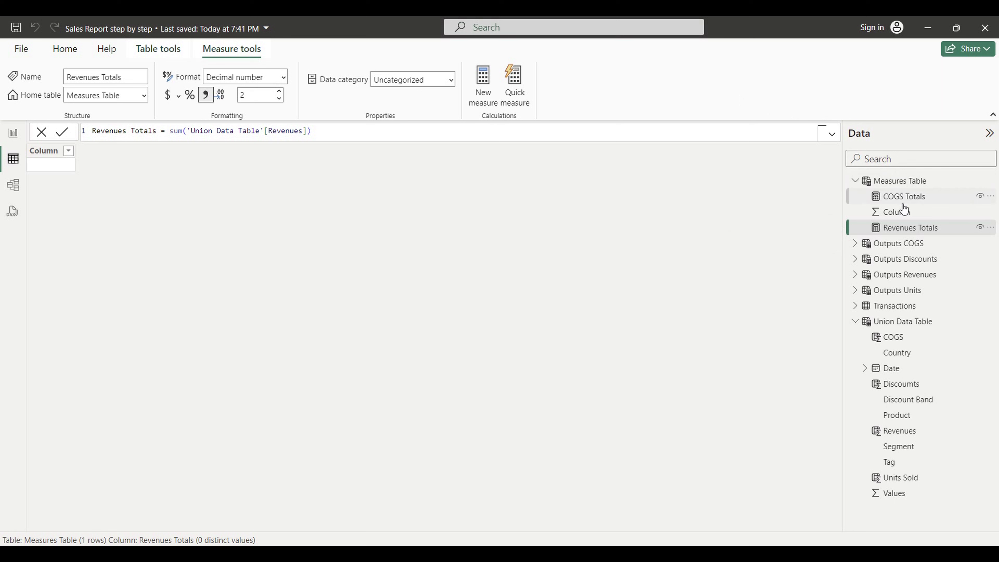
left_click(894, 197)
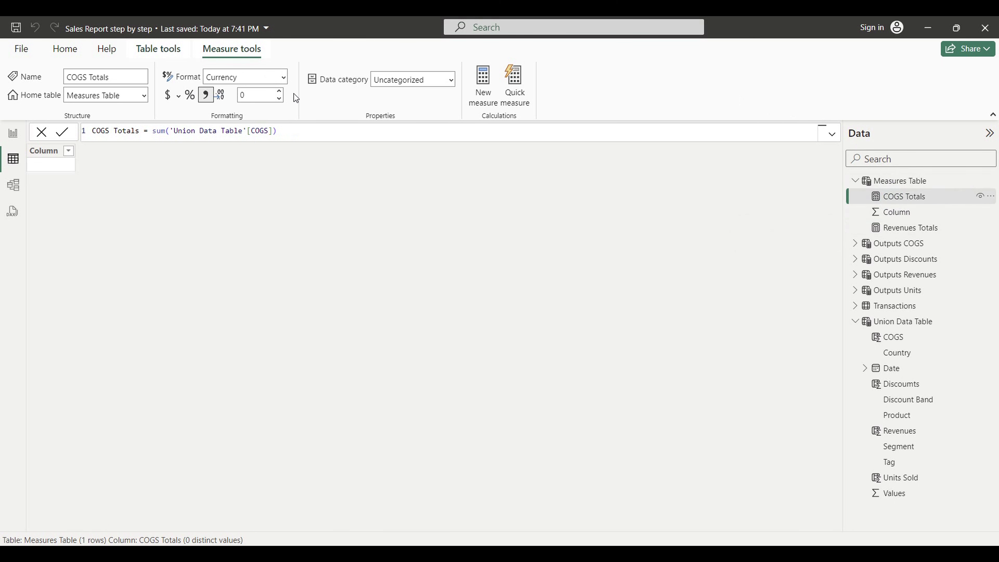
left_click(280, 91)
left_click(486, 90)
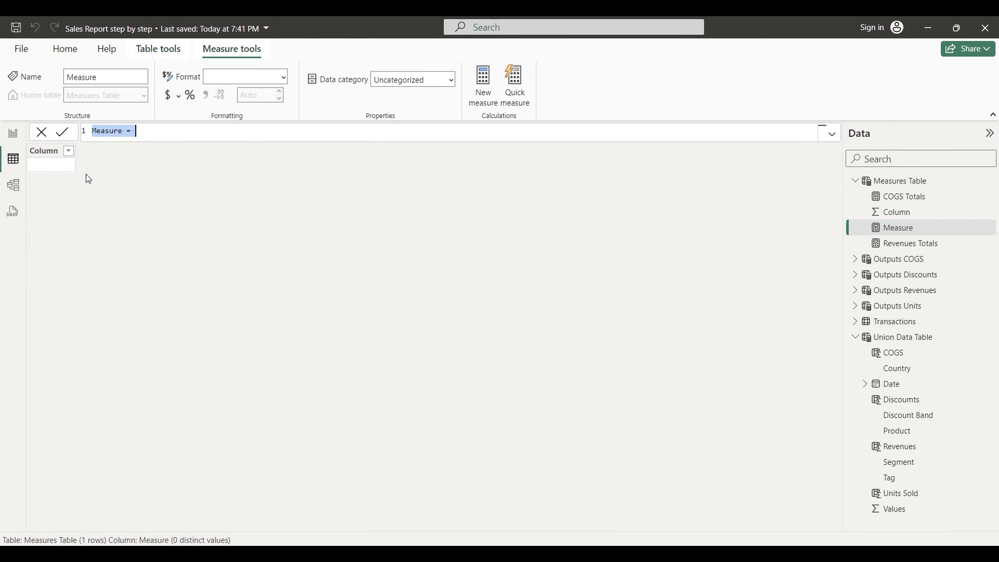
Create the measure Discounts Totals = sum('Union Data Table'[Discounts]) from the pasted formula.
type("Revenues Totals = sum('Union Data Table'[Revenues])")
left_click(106, 134)
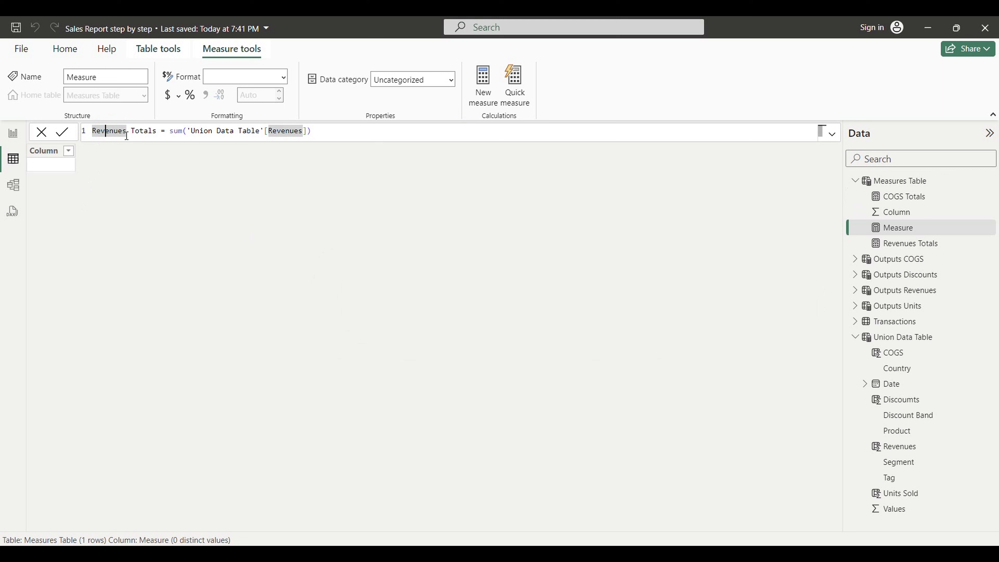
left_click_drag(123, 131, 11, 133)
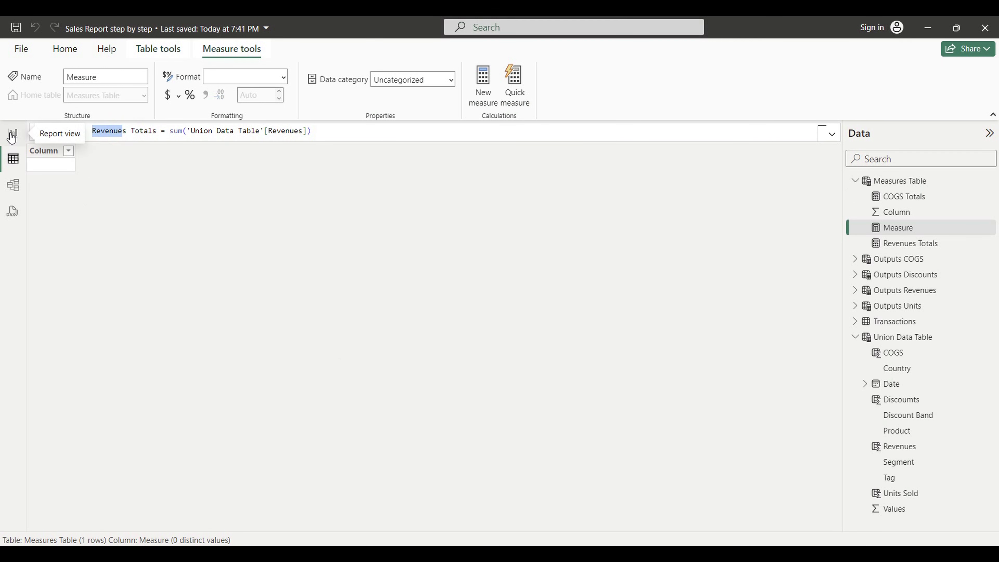
type("Discount")
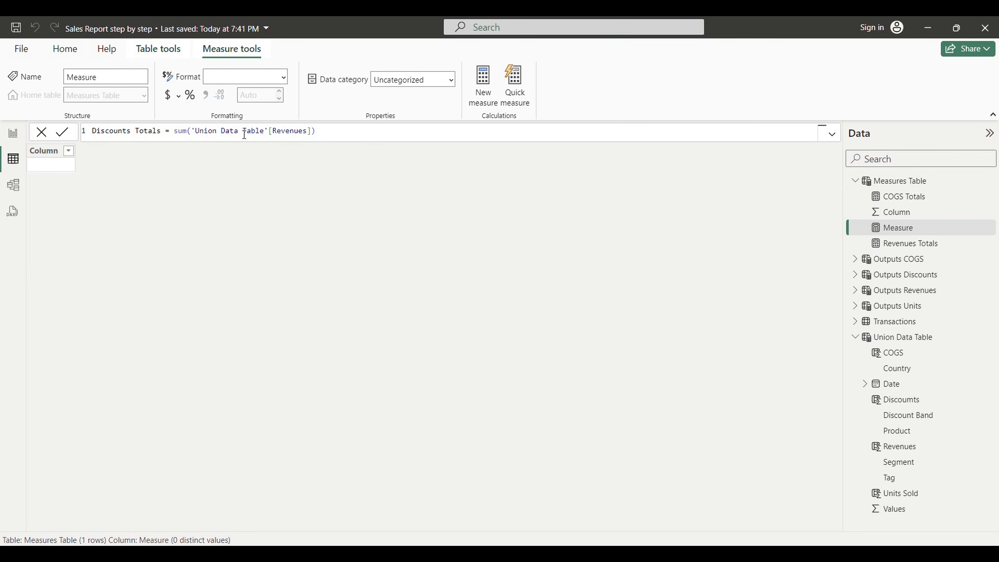
left_click_drag(272, 131, 310, 133)
type("disc")
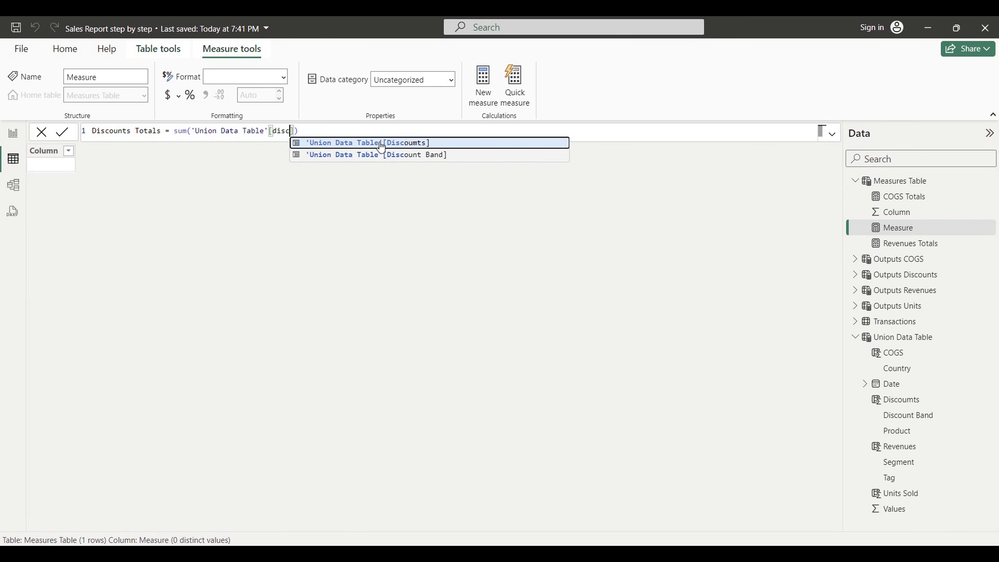
left_click(380, 144)
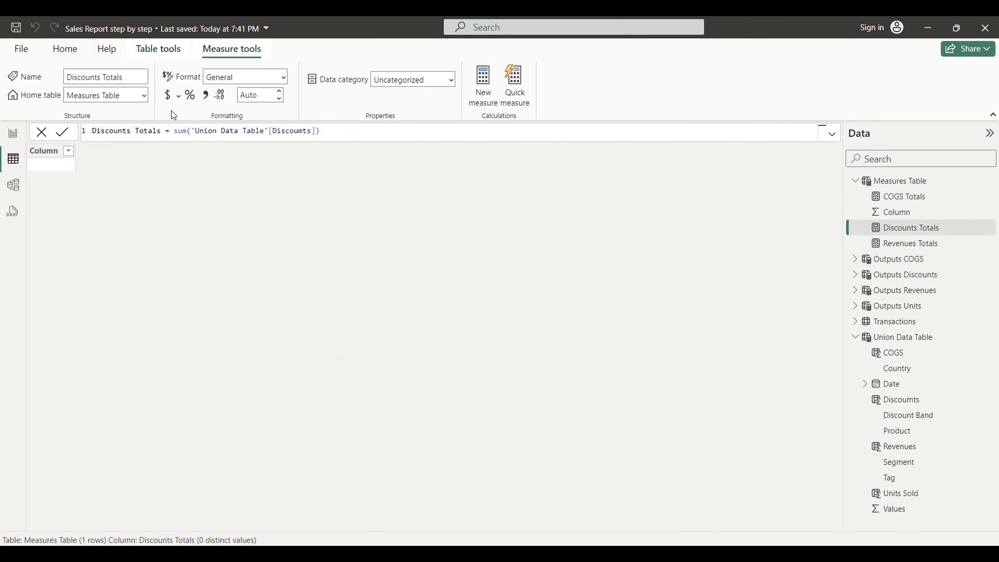
Format Discounts Totals as Currency with 2 decimal places.
left_click(168, 95)
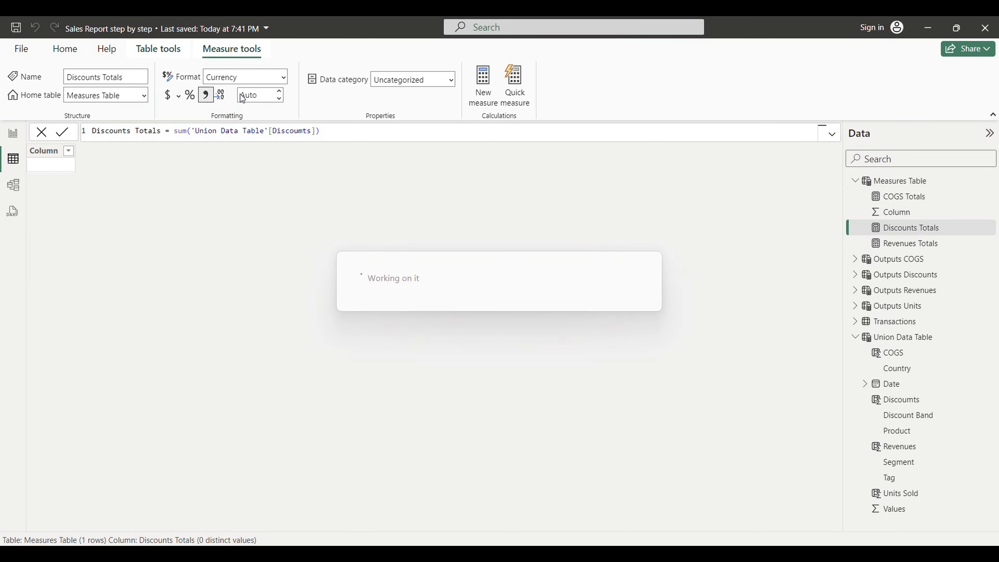
left_click(280, 91)
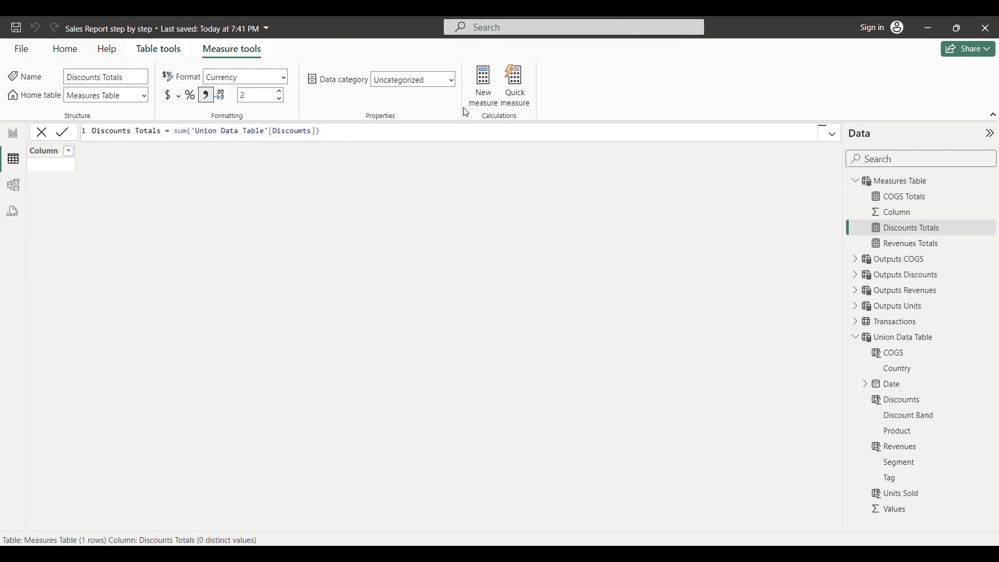
left_click(487, 84)
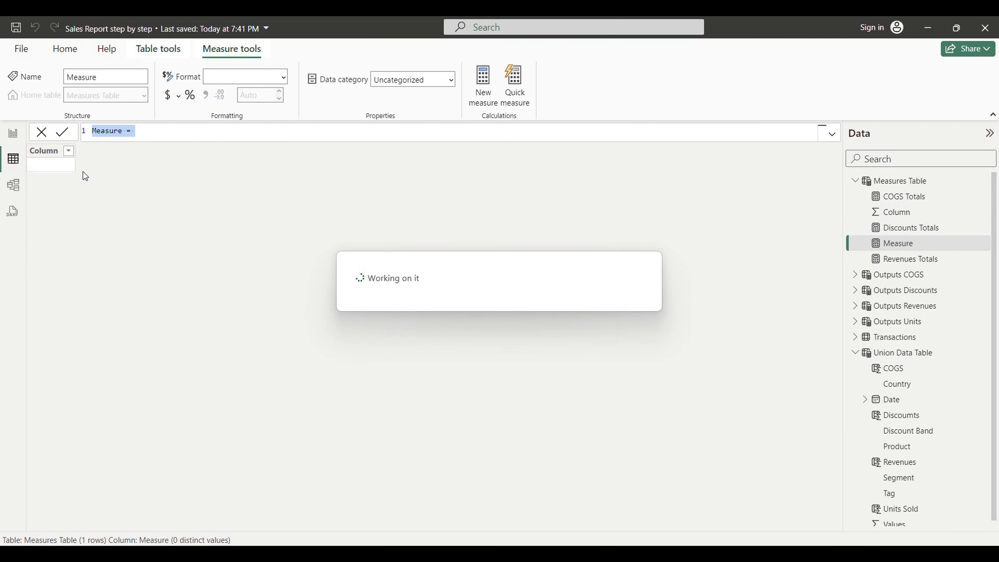
Create the measure Units Sold Totals = sum('Union Data Table'[Units Sold]) in Measures Table.
type("Revenues Totals = sum('Union Data Table'[Revenues])")
double_click(111, 131)
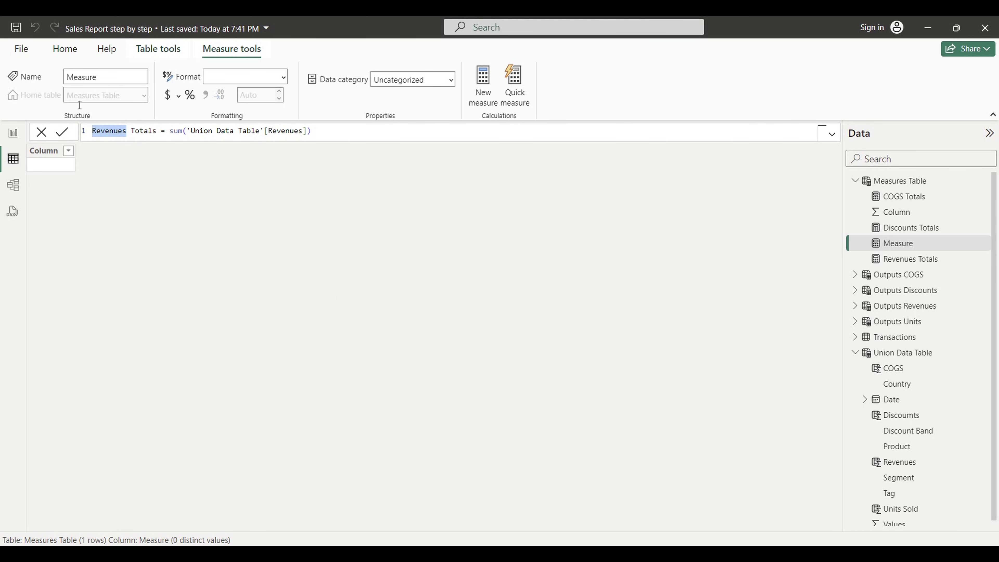
type("Units Sold")
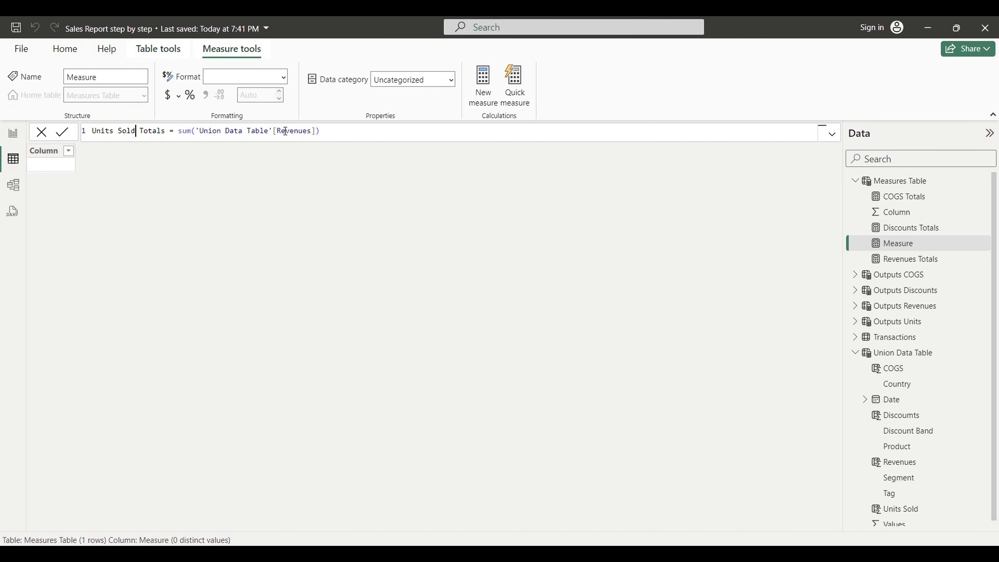
left_click_drag(277, 132, 318, 134)
type("Uni")
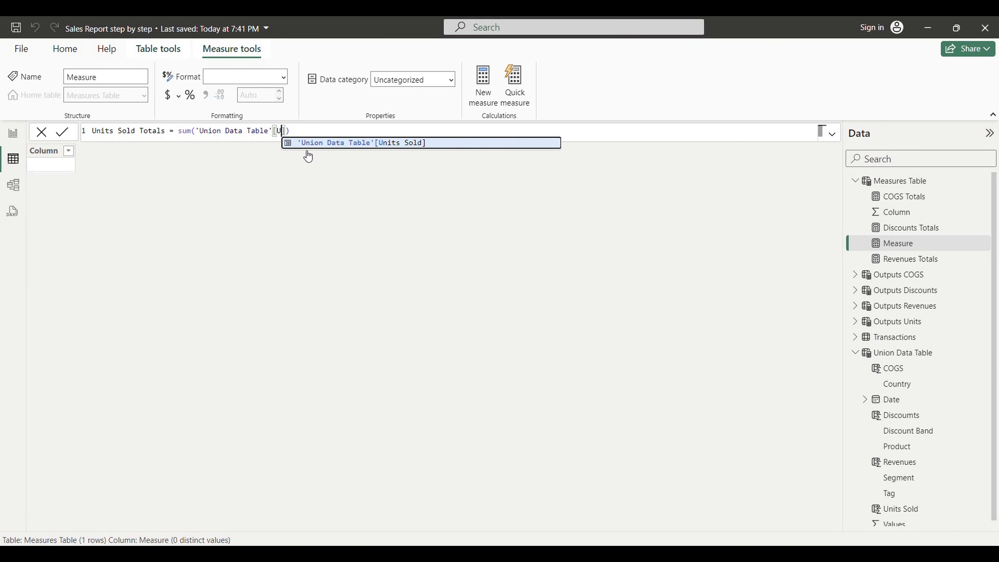
left_click(384, 143)
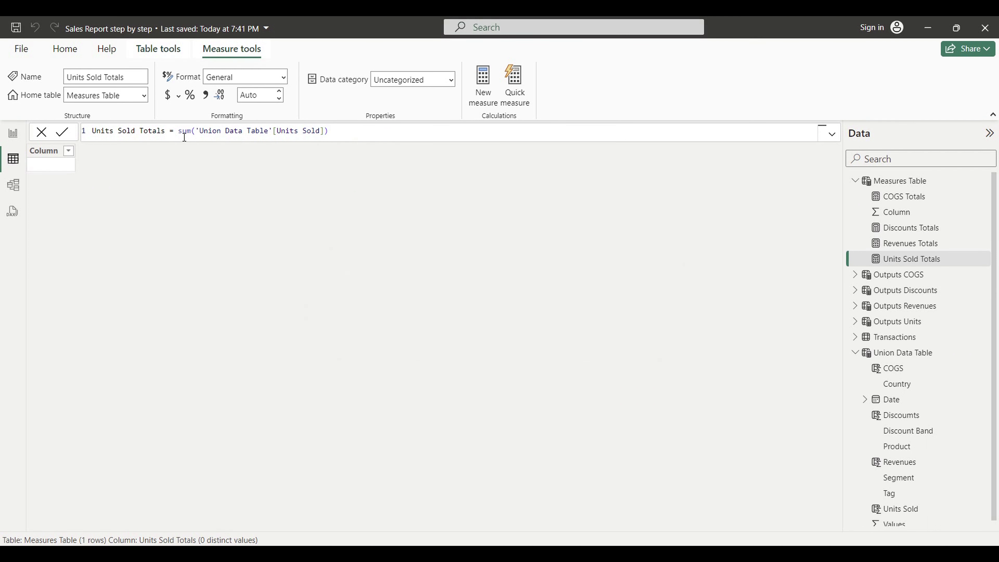
left_click(281, 93)
Give Units Sold Totals 2 decimal places, review the four totals measures, then switch to the Sales Report.
left_click(281, 91)
left_click(897, 215)
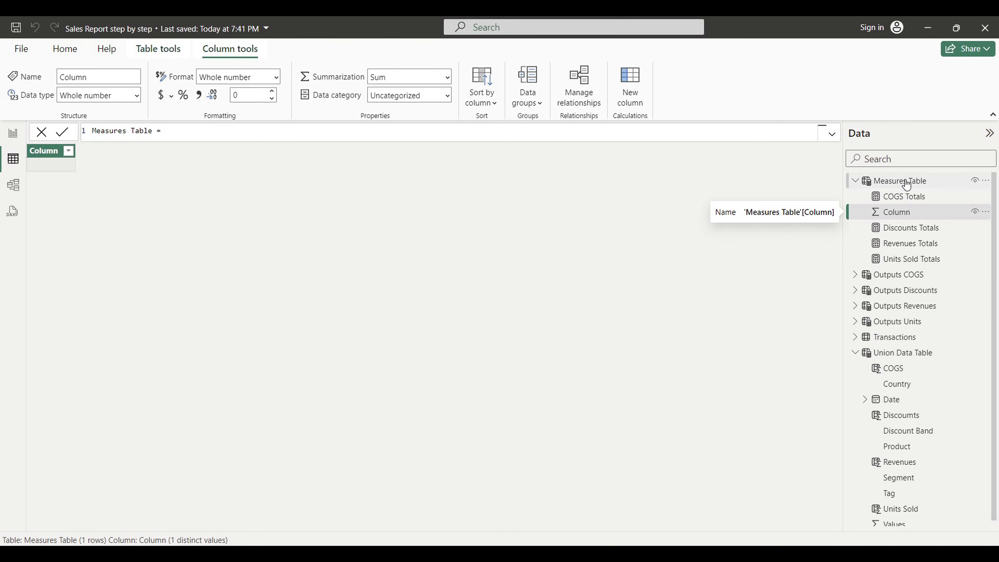
left_click(903, 196)
left_click(895, 227)
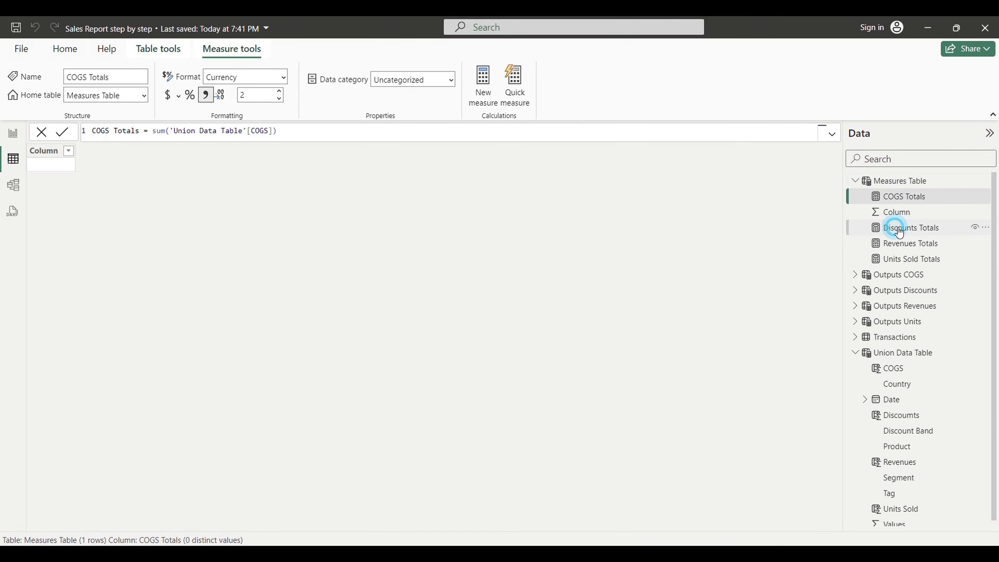
left_click(898, 243)
left_click(894, 258)
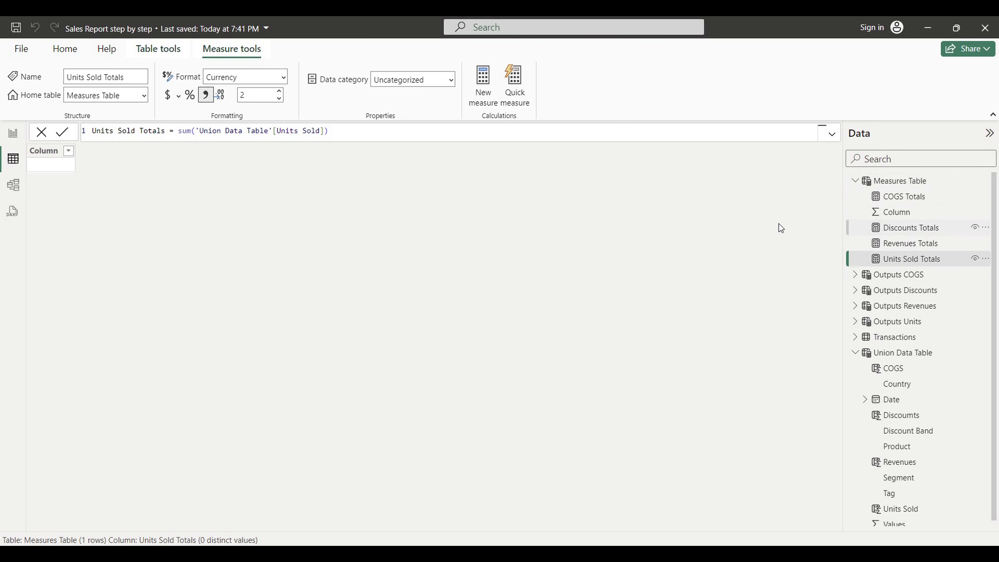
mouse_move(671, 555)
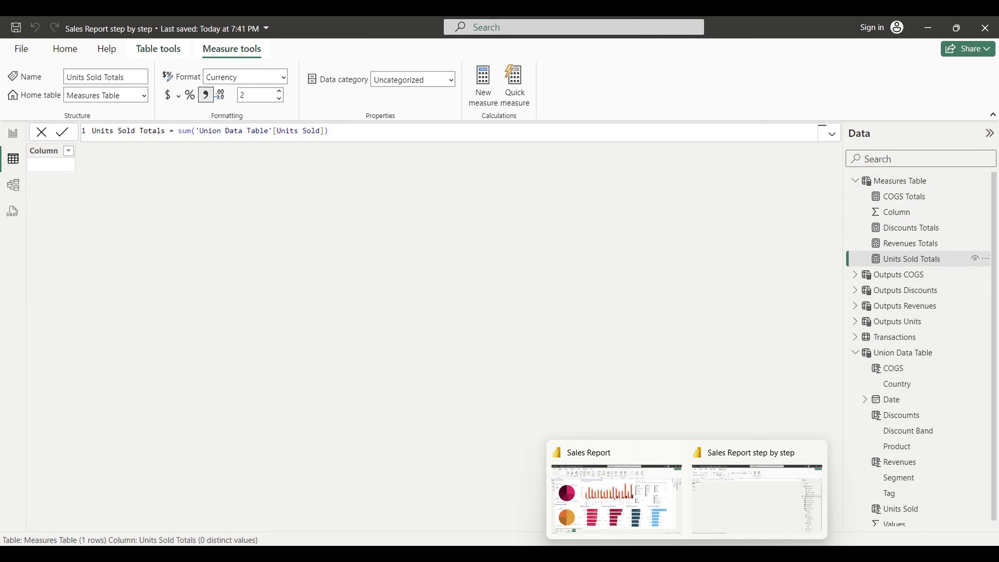
left_click(591, 480)
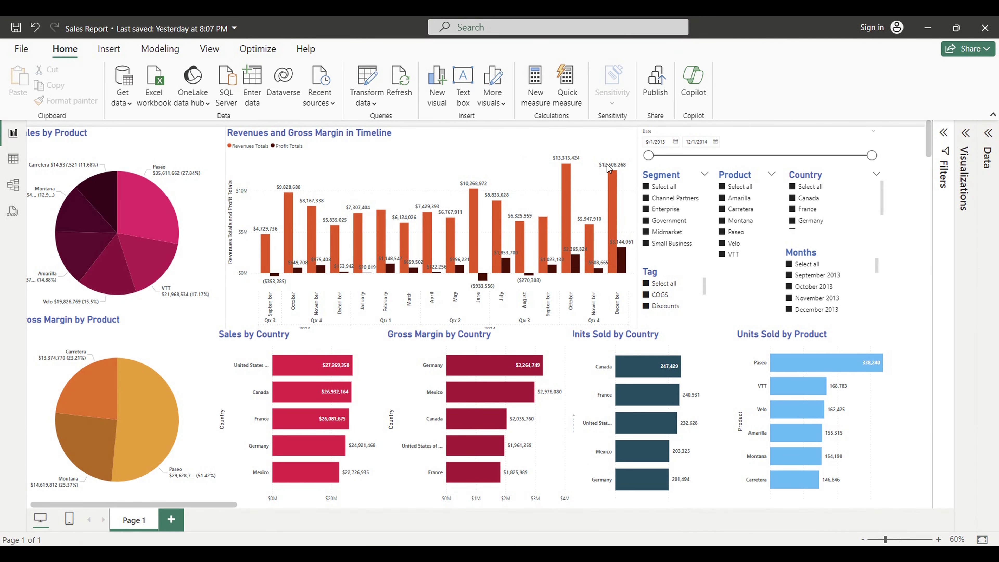
Exclude Channel Partners, Midmarket, Discounts, Amarilla, Montana, Canada and Germany, and pull the end date earlier.
left_click(654, 198)
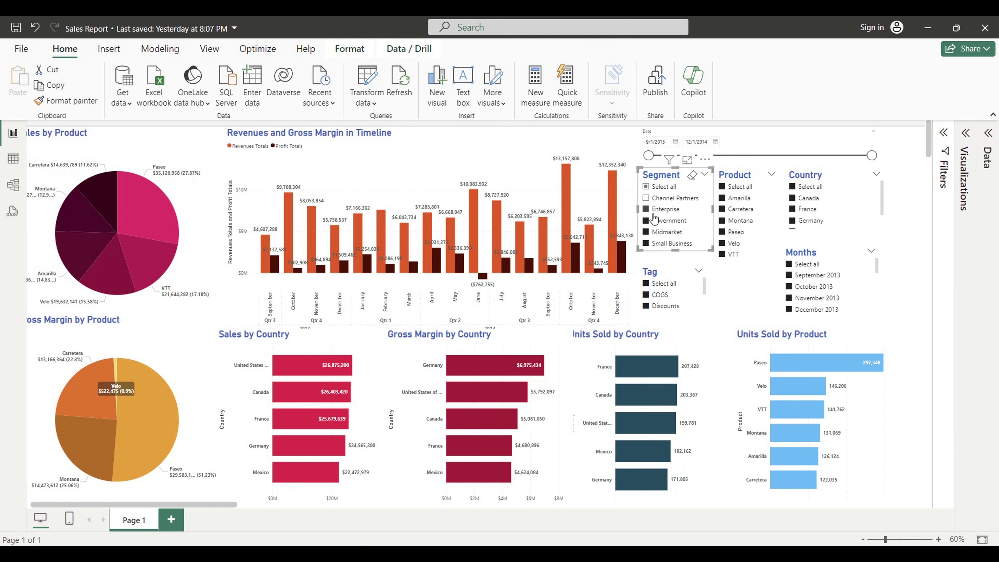
left_click(651, 234)
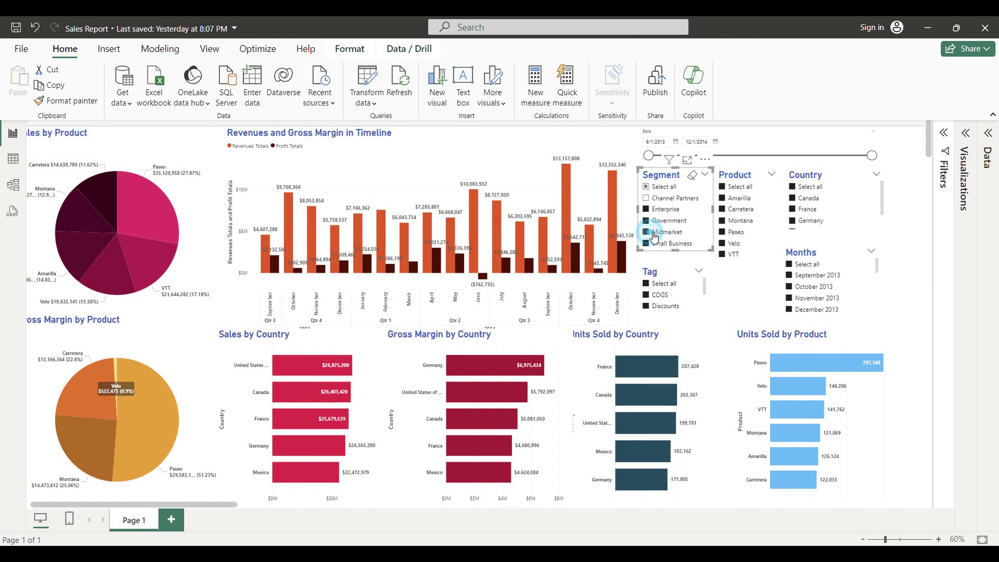
left_click(655, 306)
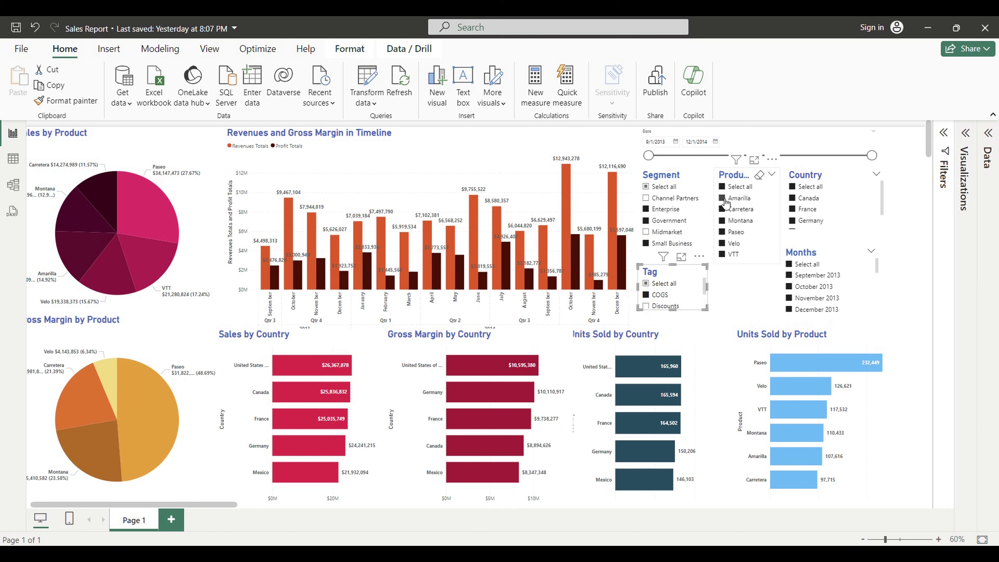
left_click(724, 198)
left_click(724, 220)
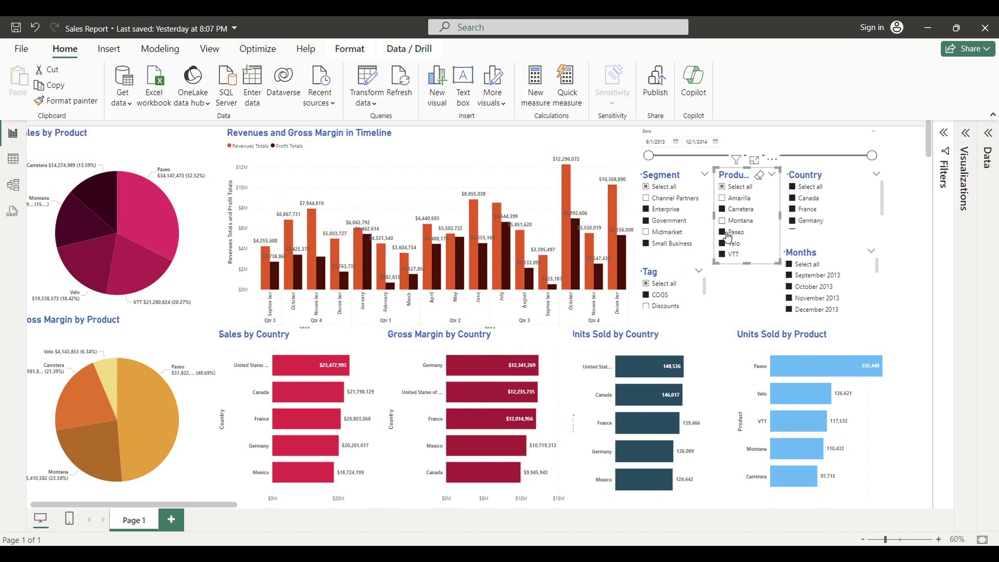
left_click(792, 198)
left_click(793, 221)
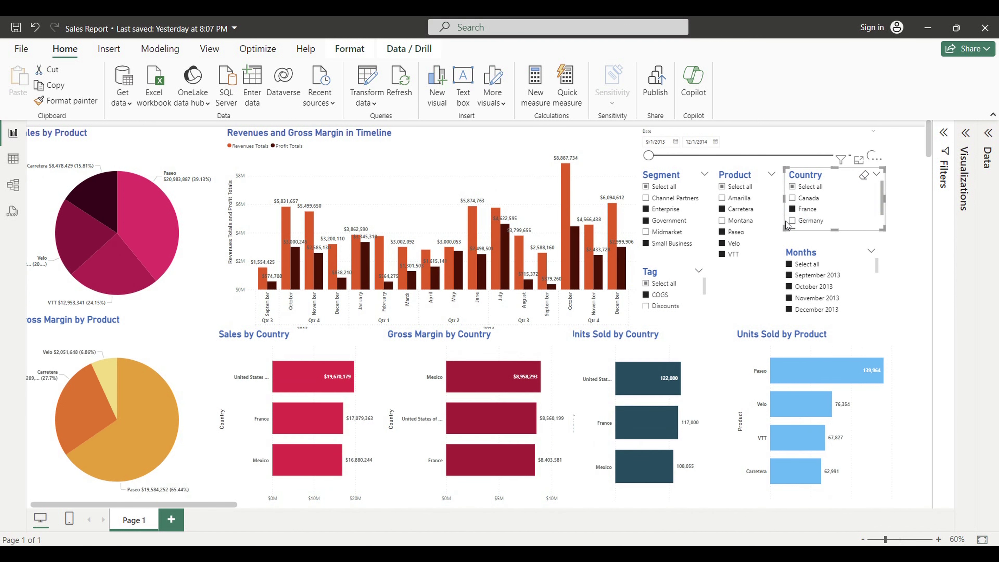
left_click(758, 146)
left_click_drag(872, 156, 795, 156)
Set the Date slicer range to 9/1/2013–3/14/2014.
left_click_drag(651, 158, 711, 155)
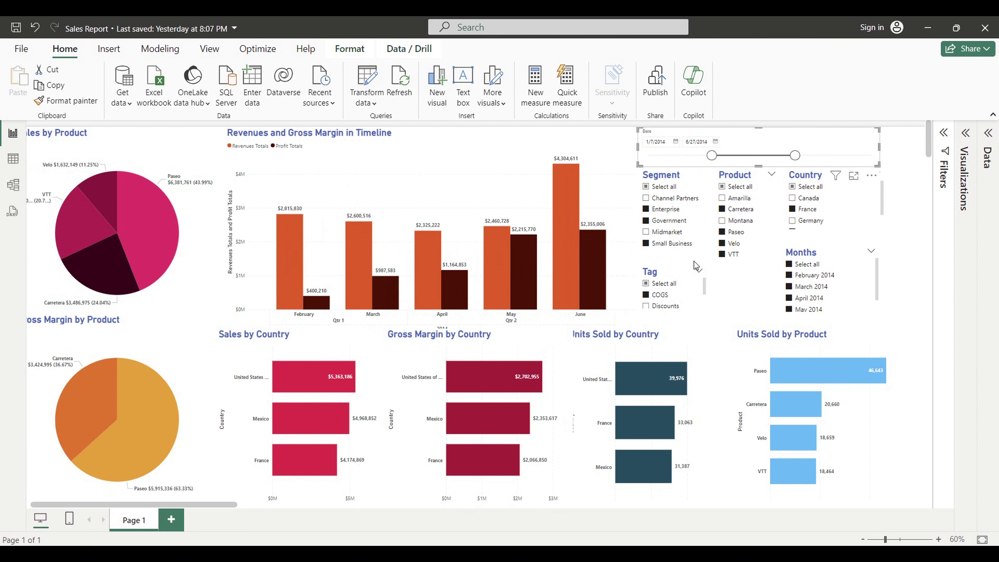
left_click_drag(797, 156, 877, 157)
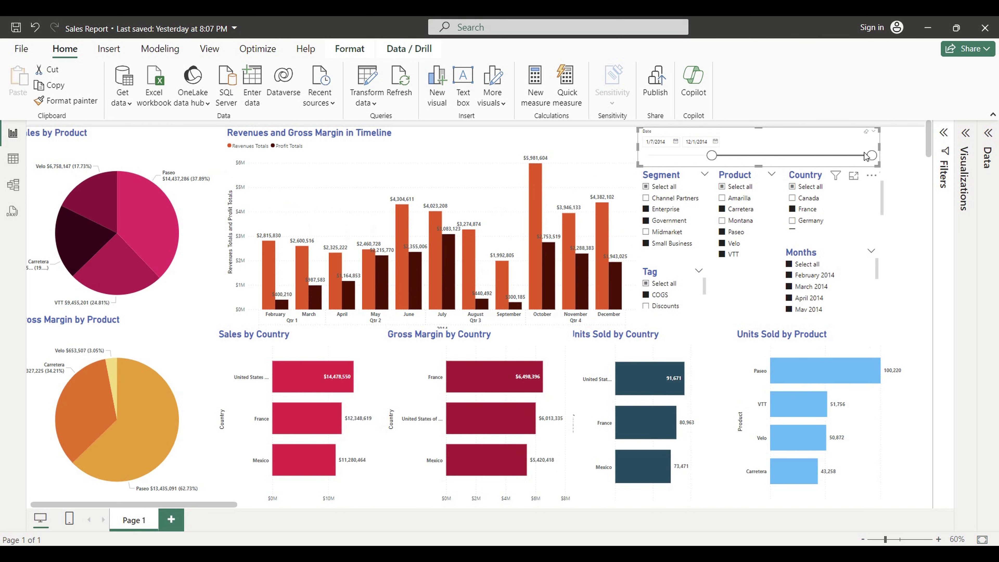
left_click_drag(712, 155, 649, 156)
left_click_drag(872, 157, 744, 156)
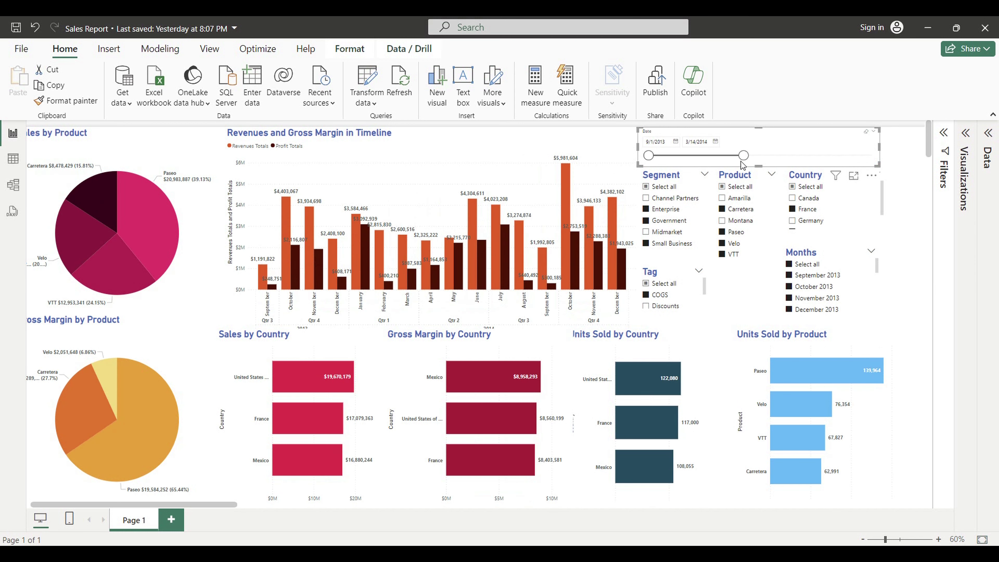
Keep the Discounts tag excluded and leave October and December 2013 out of the Months filter.
left_click(646, 306)
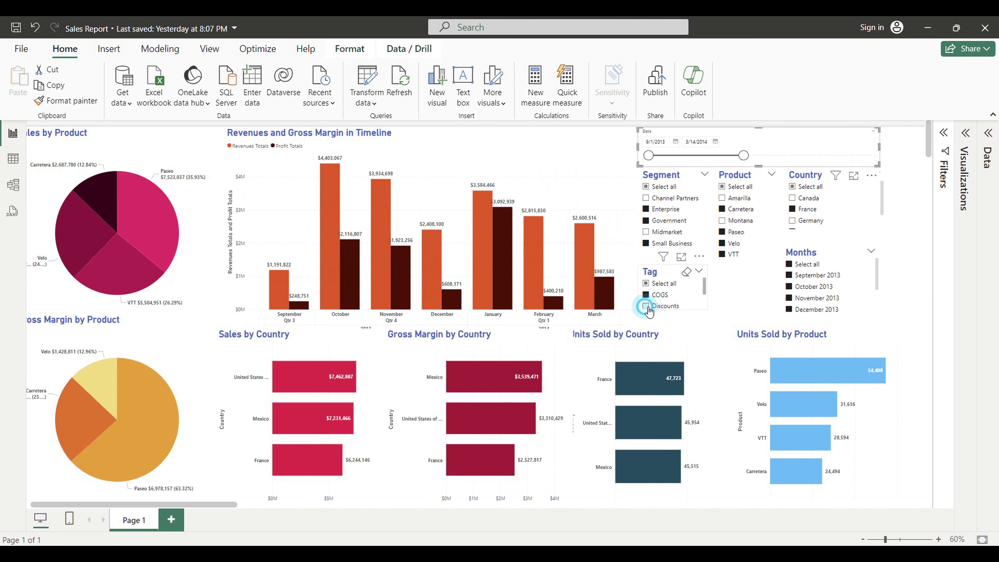
left_click(646, 307)
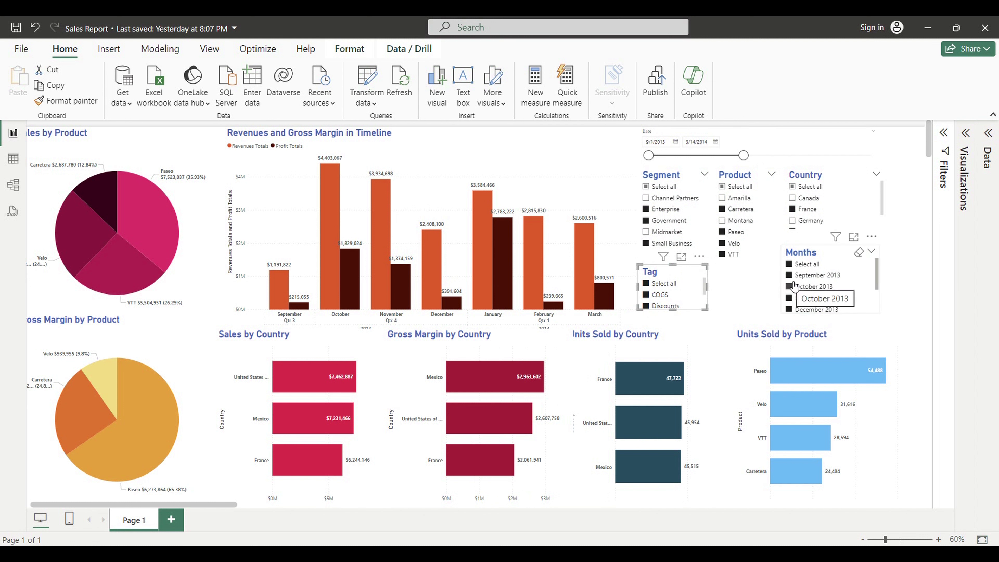
left_click(794, 287)
left_click(790, 309)
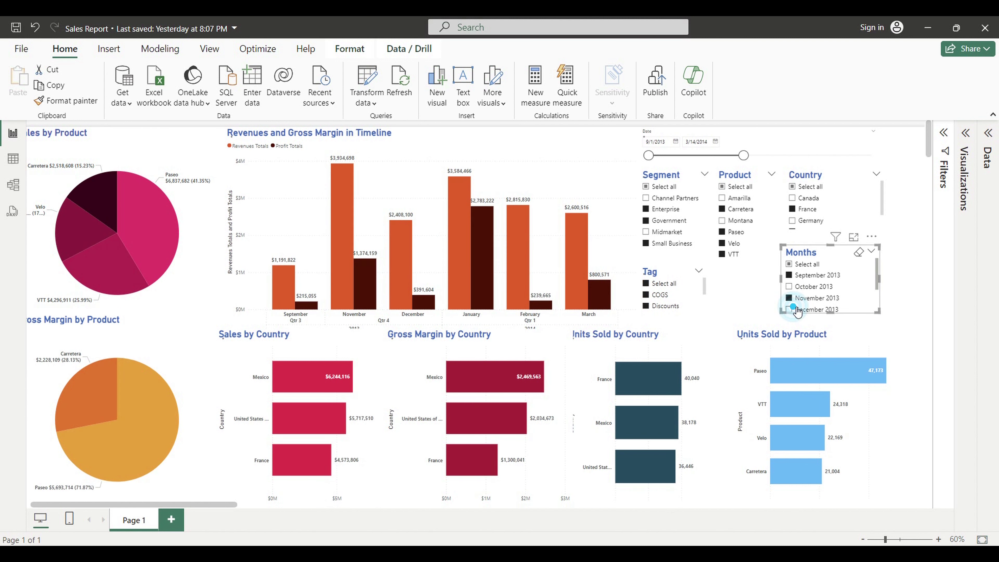
left_click(902, 313)
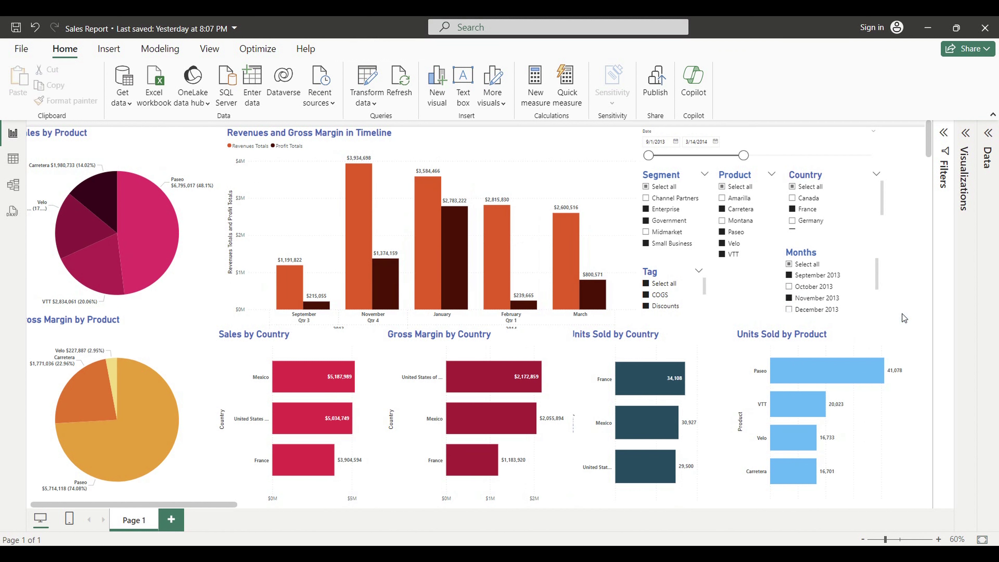